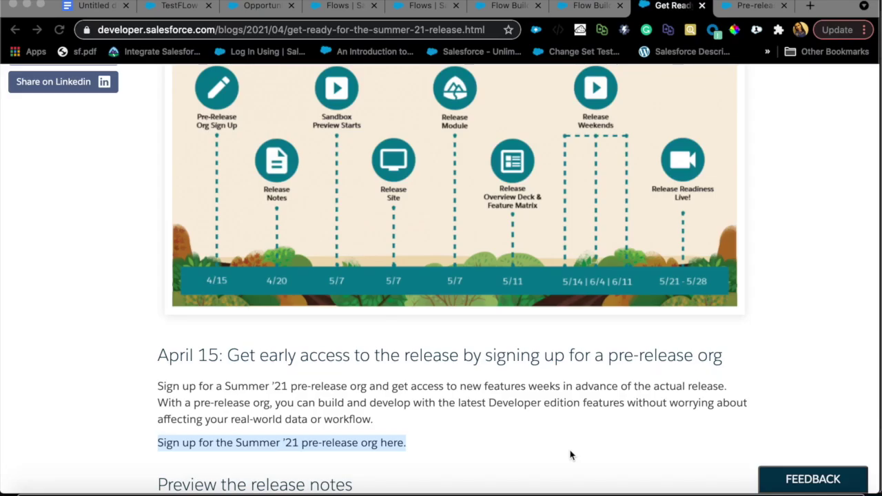
Scroll up to the top of the 'Get Ready for the Summer '21 Release' blog article.
{"action": "scroll", "coordinate": [616, 346], "scroll_direction": "up", "scroll_amount": 5}
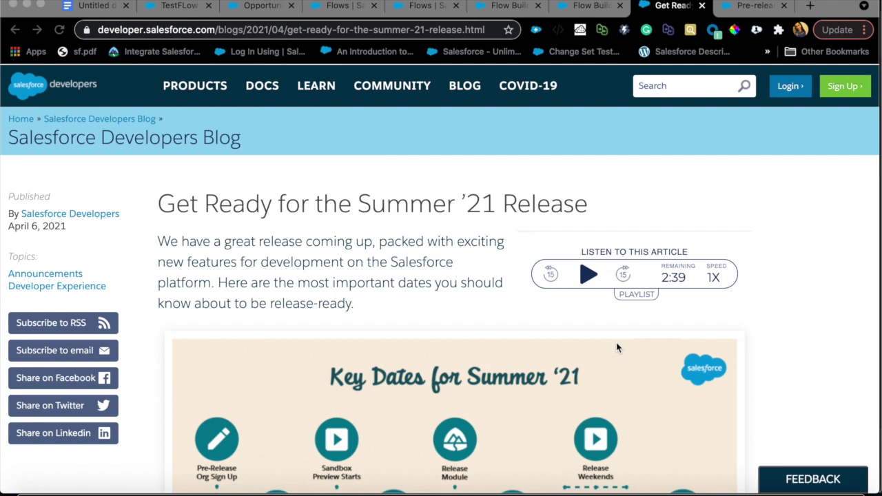
Scroll through the Summer '21 Key Dates, view the pre-release signup form, then return to Setup Flows.
{"action": "scroll", "coordinate": [616, 342], "scroll_direction": "down", "scroll_amount": 1}
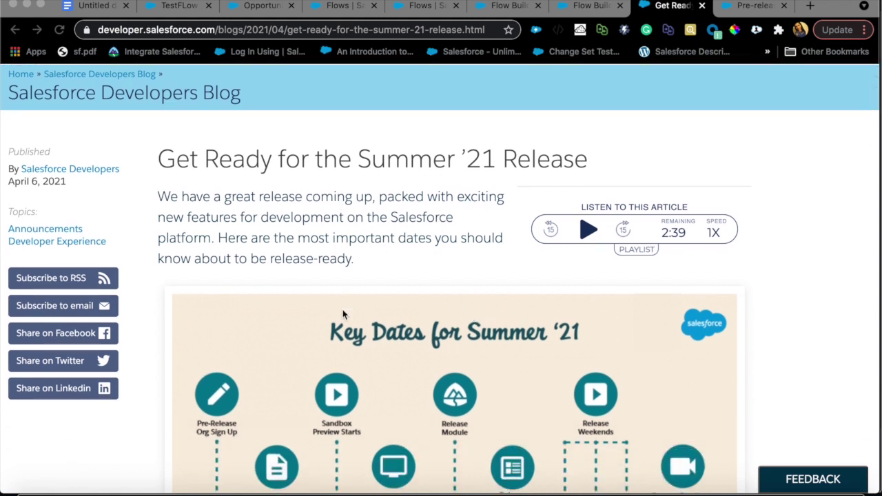
{"action": "scroll", "coordinate": [343, 315], "scroll_direction": "down", "scroll_amount": 1}
{"action": "scroll", "coordinate": [343, 314], "scroll_direction": "down", "scroll_amount": 3}
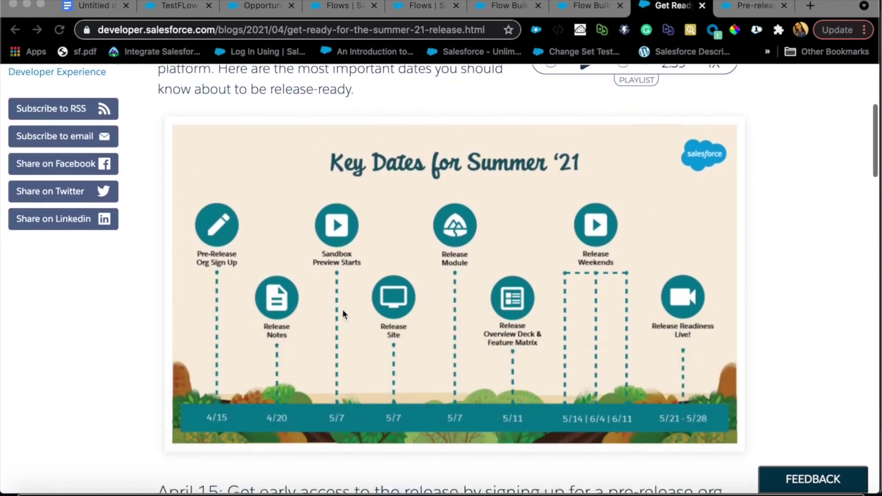
{"action": "scroll", "coordinate": [342, 314], "scroll_direction": "down", "scroll_amount": 2}
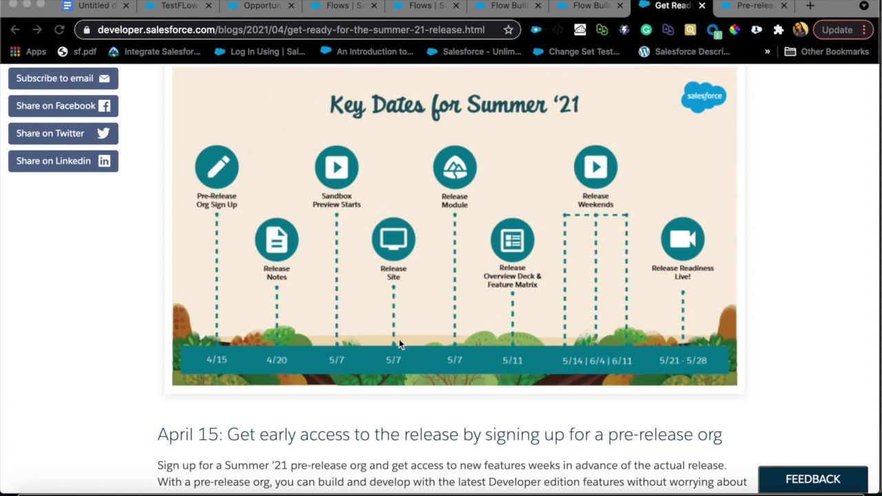
{"action": "scroll", "coordinate": [399, 339], "scroll_direction": "down", "scroll_amount": 4}
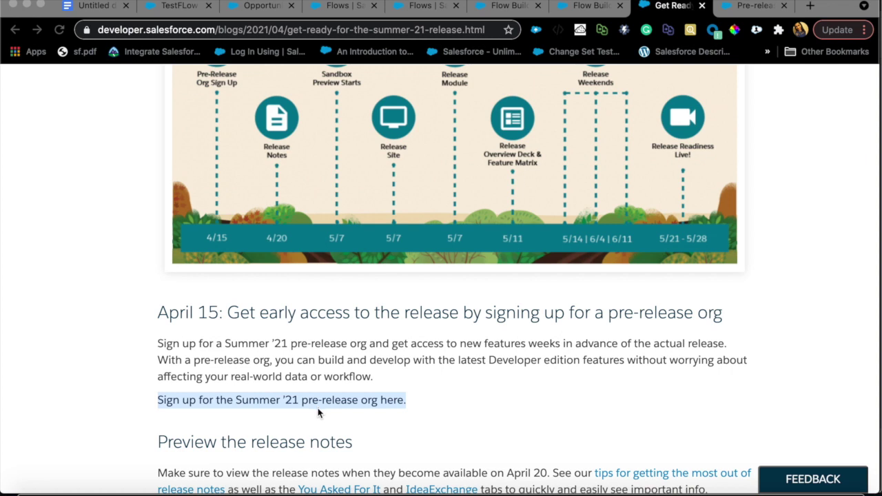
{"action": "left_click", "coordinate": [317, 405]}
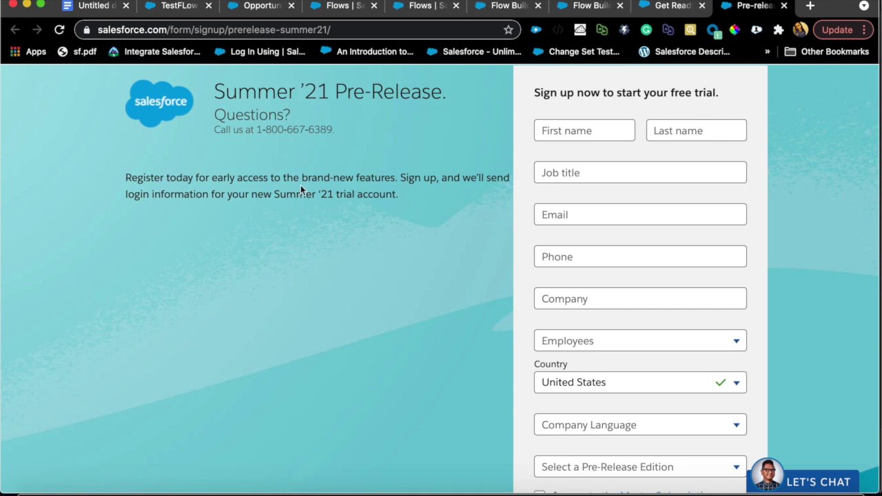
{"action": "left_click", "coordinate": [344, 6]}
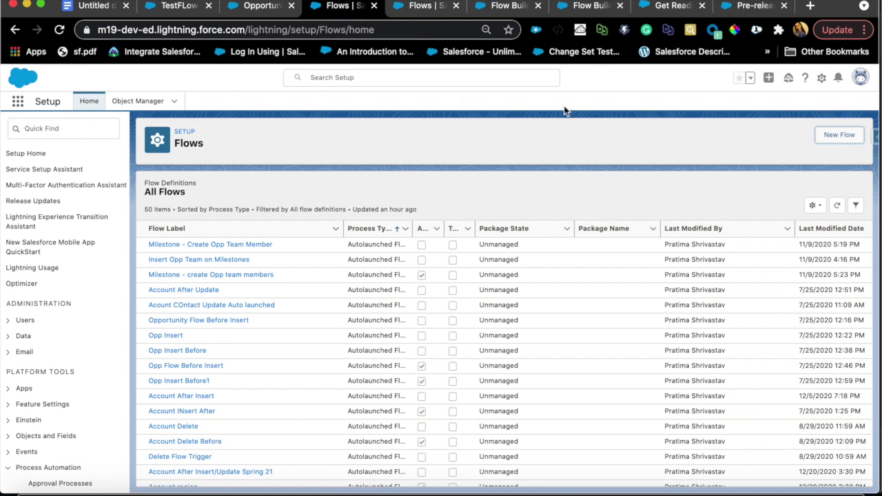
Create a new Auto-Layout Screen Flow and add a Screen element between Start and End.
{"action": "left_click", "coordinate": [830, 143]}
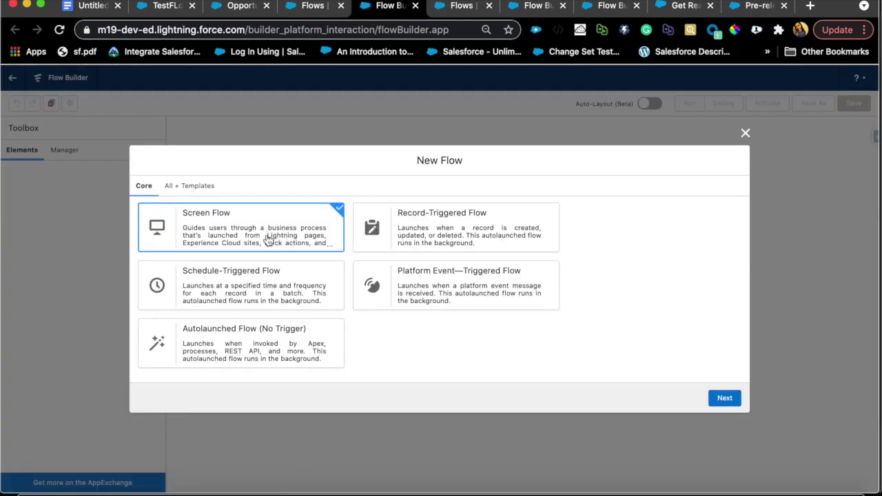
{"action": "left_click", "coordinate": [722, 398]}
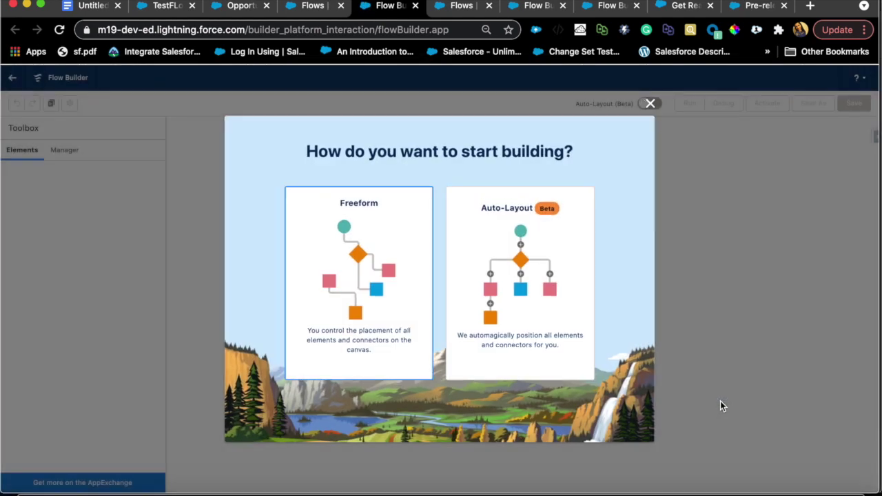
{"action": "left_click", "coordinate": [555, 329]}
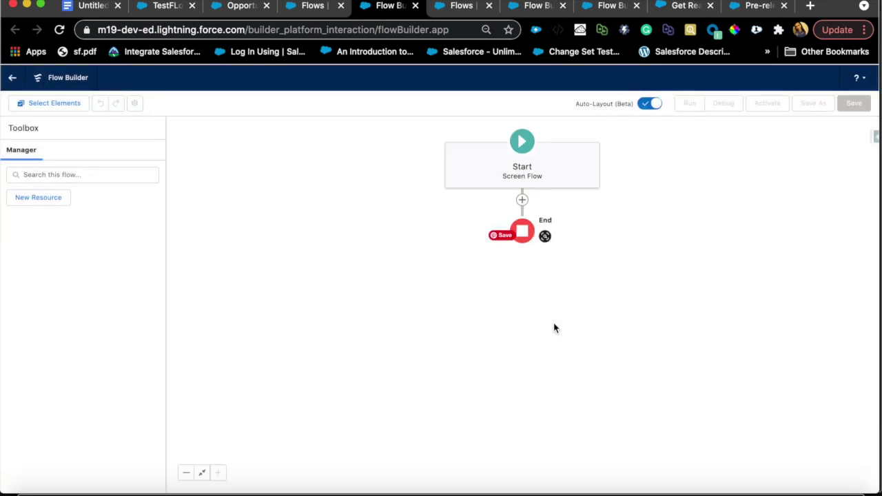
{"action": "left_click", "coordinate": [522, 200]}
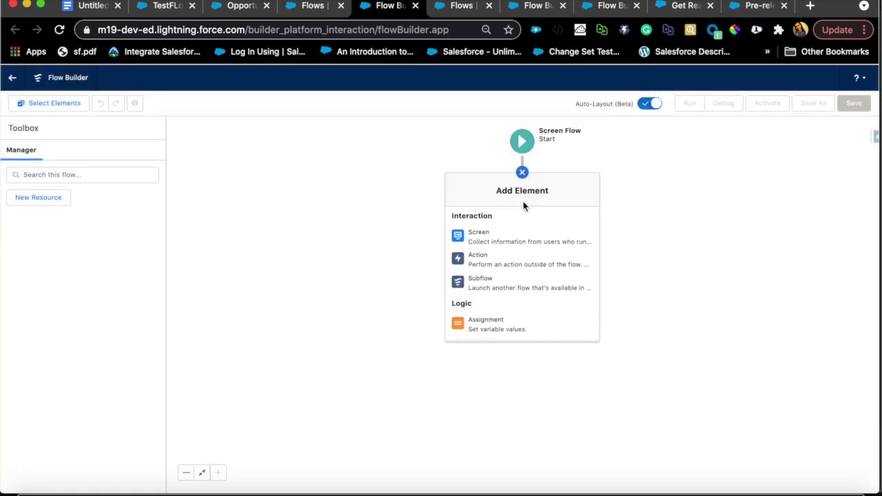
{"action": "left_click", "coordinate": [497, 235]}
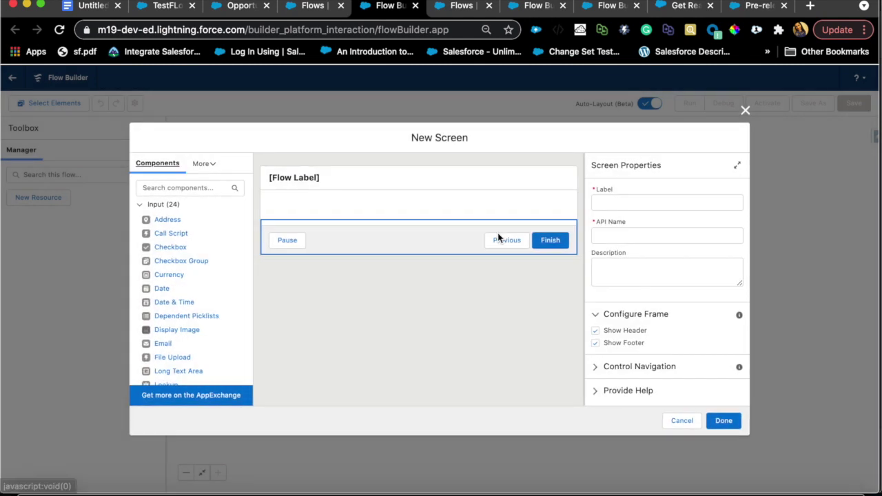
Place a Section on the screen and add three columns so it has four equal columns.
{"action": "left_click", "coordinate": [140, 206]}
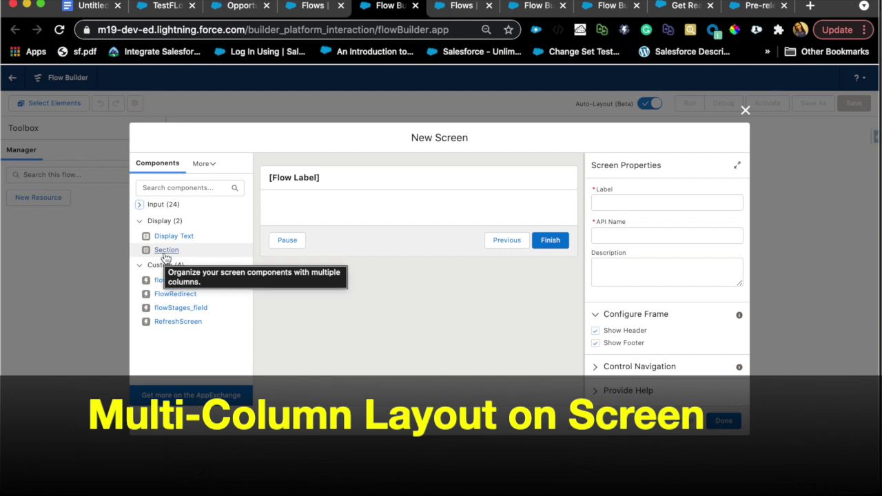
{"action": "left_click_drag", "start_coordinate": [170, 252], "coordinate": [301, 210]}
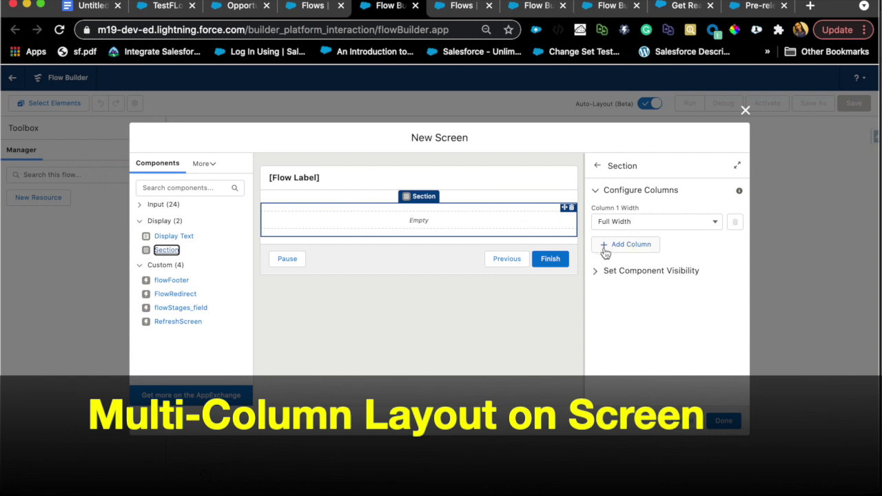
{"action": "left_click", "coordinate": [640, 245]}
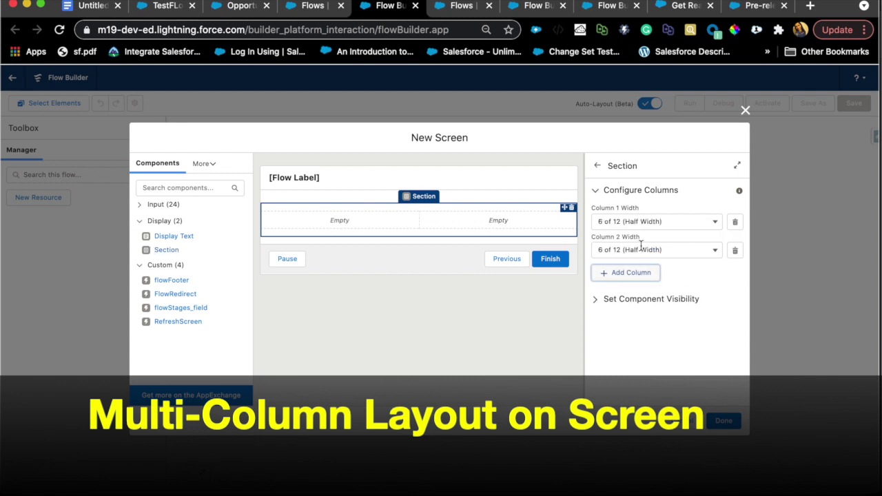
{"action": "left_click", "coordinate": [637, 277]}
{"action": "left_click", "coordinate": [635, 303]}
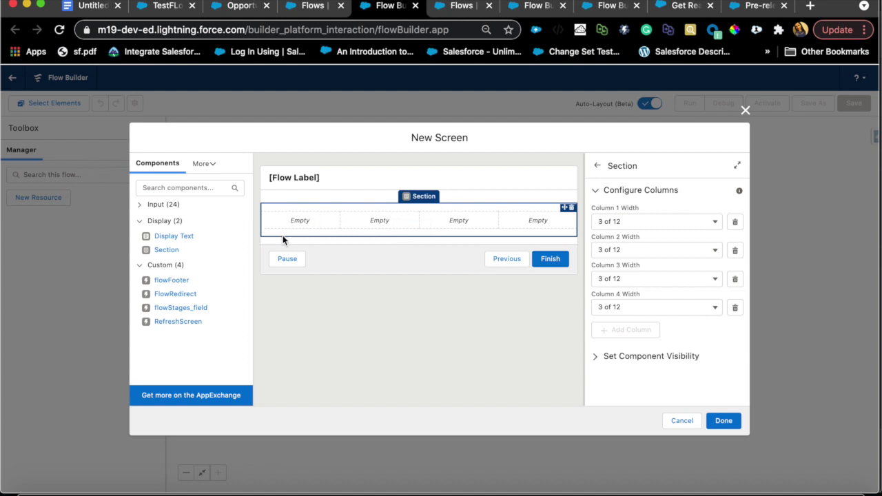
{"action": "left_click", "coordinate": [210, 167]}
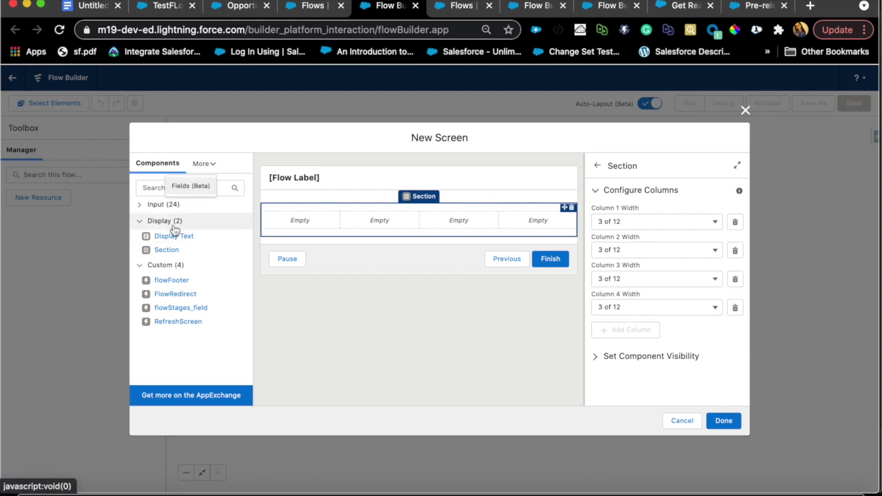
{"action": "left_click", "coordinate": [141, 207]}
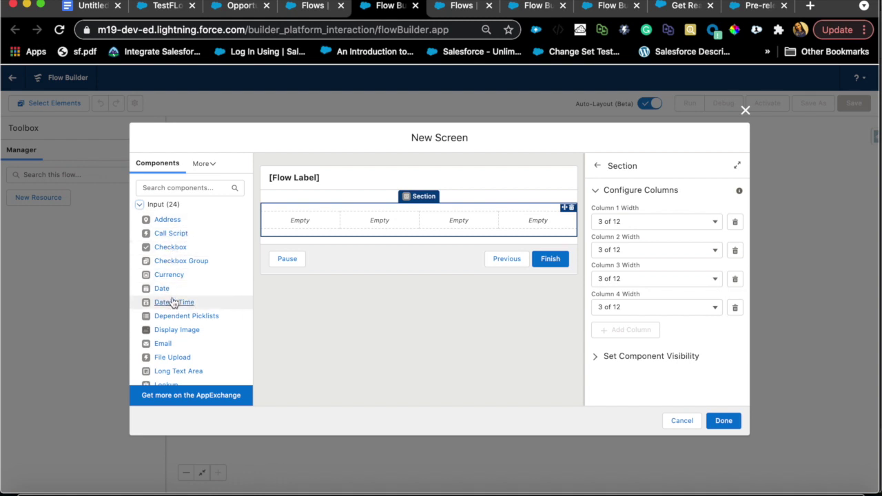
Drop a Text component into column one and switch the panel to Fields (Beta).
{"action": "scroll", "coordinate": [197, 317], "scroll_direction": "down", "scroll_amount": 3}
{"action": "left_click_drag", "start_coordinate": [161, 356], "coordinate": [298, 227]}
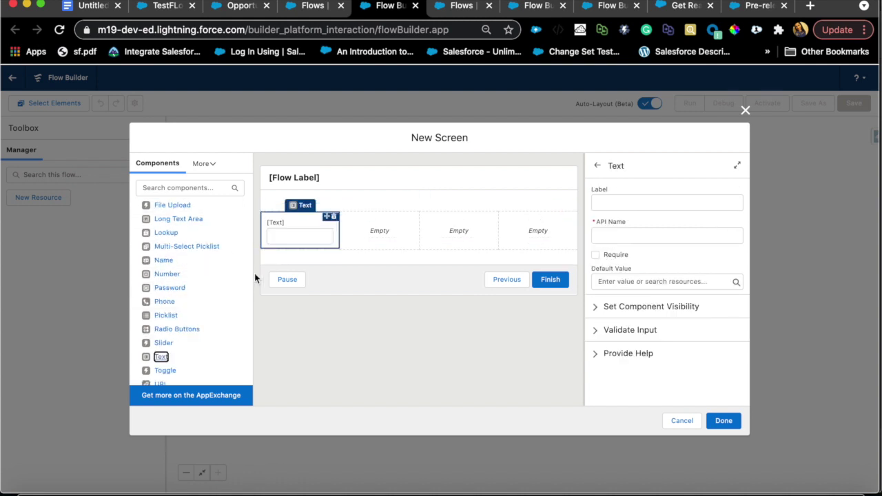
{"action": "left_click", "coordinate": [213, 169]}
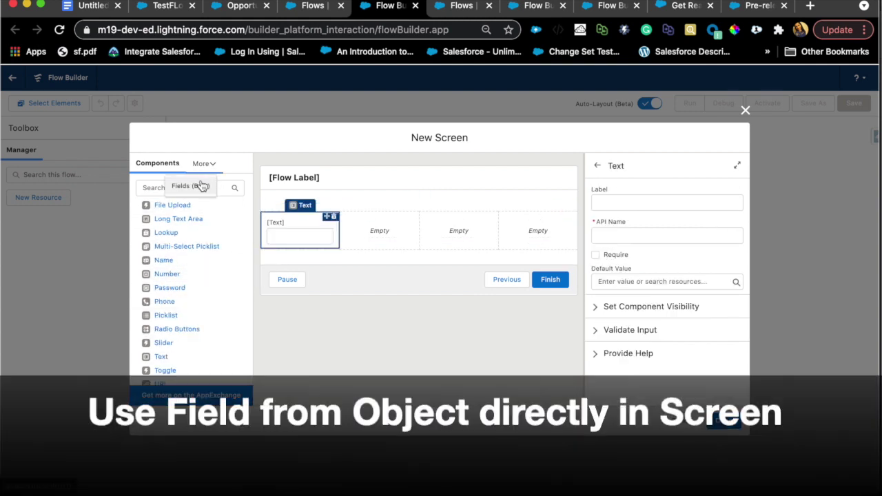
{"action": "left_click", "coordinate": [201, 181]}
From the record variable picker, start a new Variable resource named varAccount.
{"action": "left_click", "coordinate": [196, 237]}
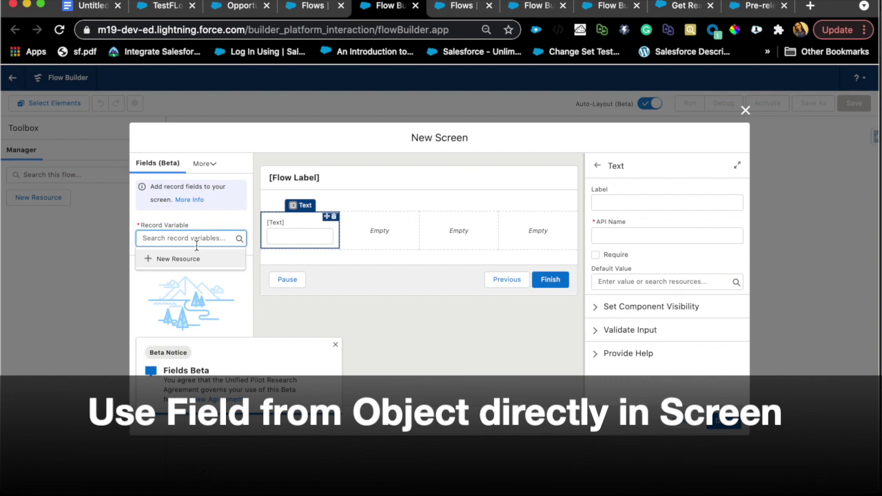
{"action": "left_click", "coordinate": [190, 260]}
{"action": "left_click", "coordinate": [319, 239]}
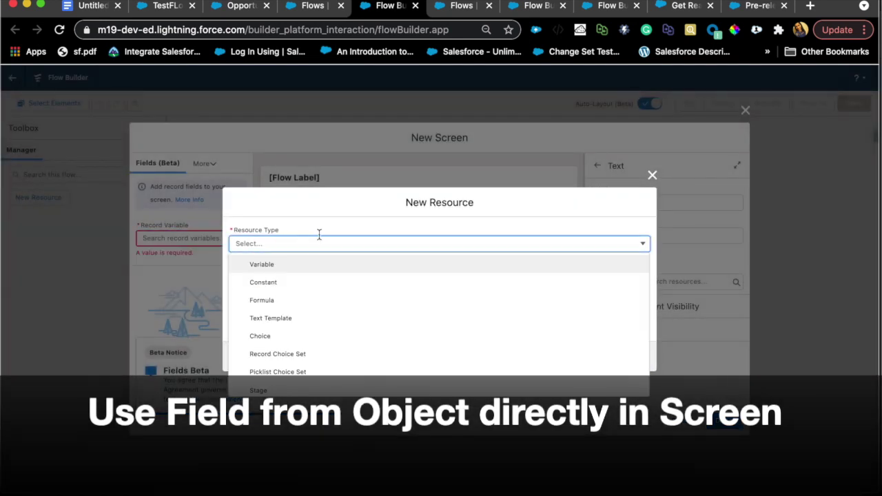
{"action": "left_click", "coordinate": [293, 263]}
{"action": "left_click", "coordinate": [295, 258]}
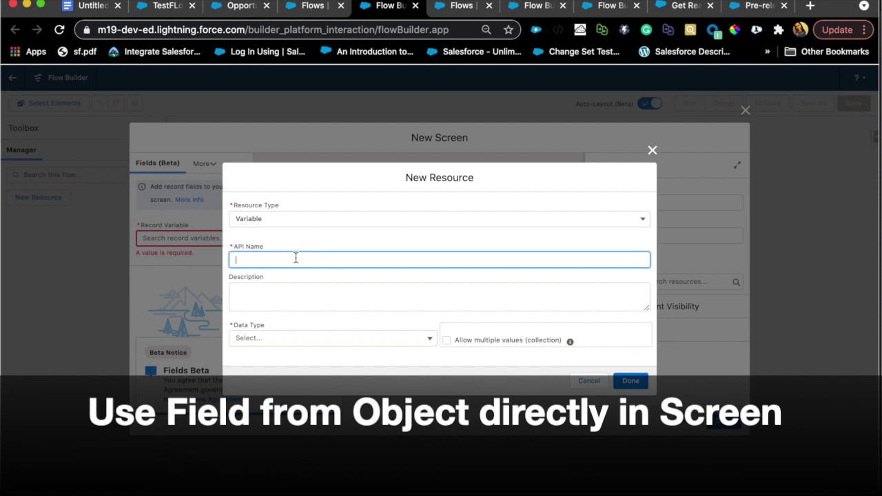
{"action": "type", "text": "varAccount"}
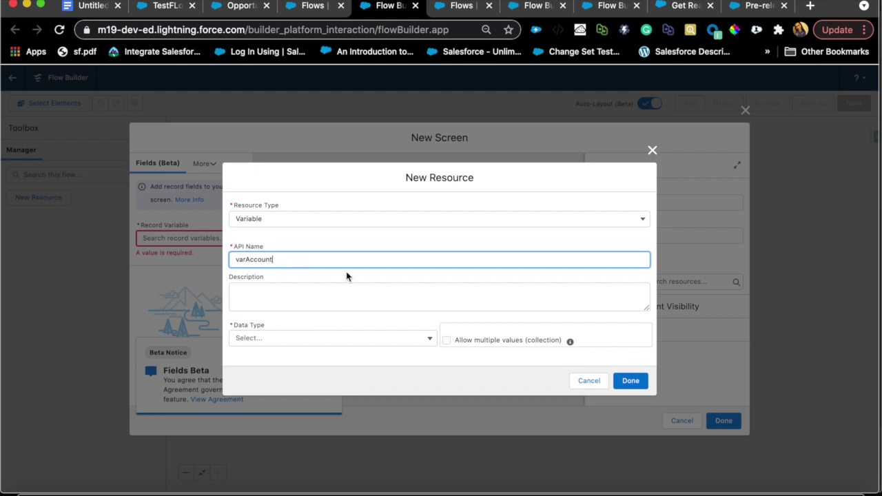
Make varAccount a Record variable of object Account, available for input, and save it.
{"action": "left_click", "coordinate": [367, 334]}
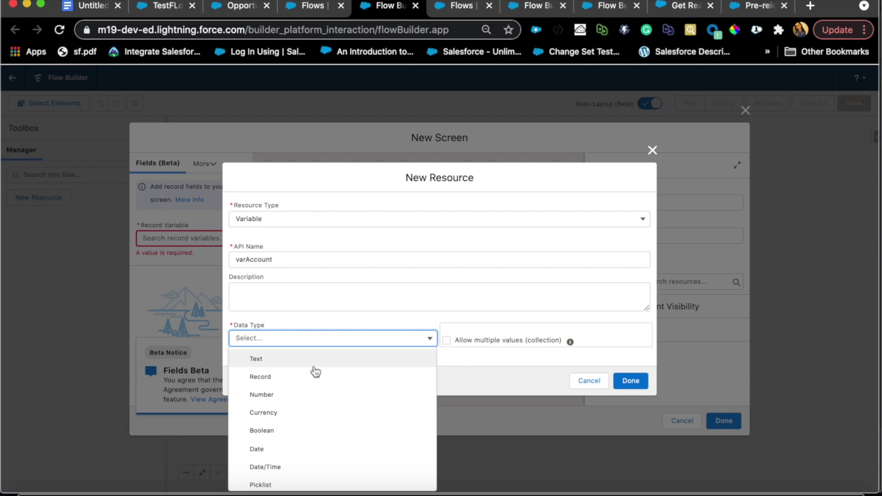
{"action": "left_click", "coordinate": [277, 359]}
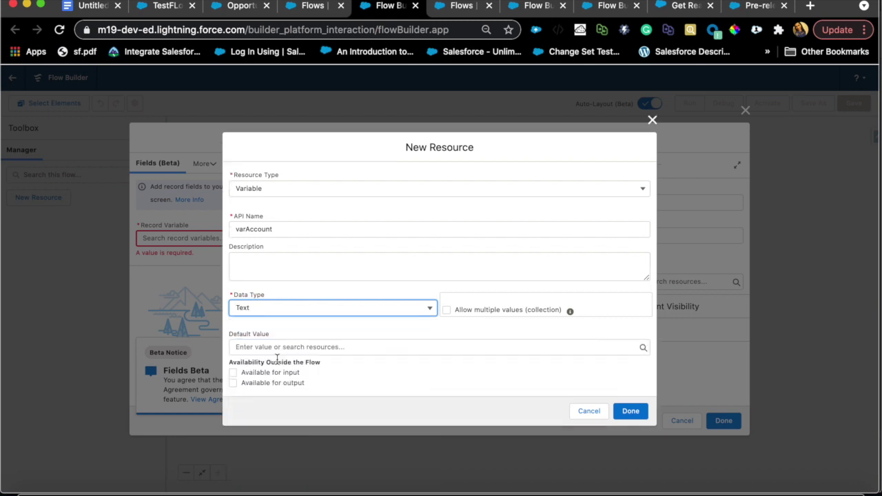
{"action": "left_click", "coordinate": [327, 304]}
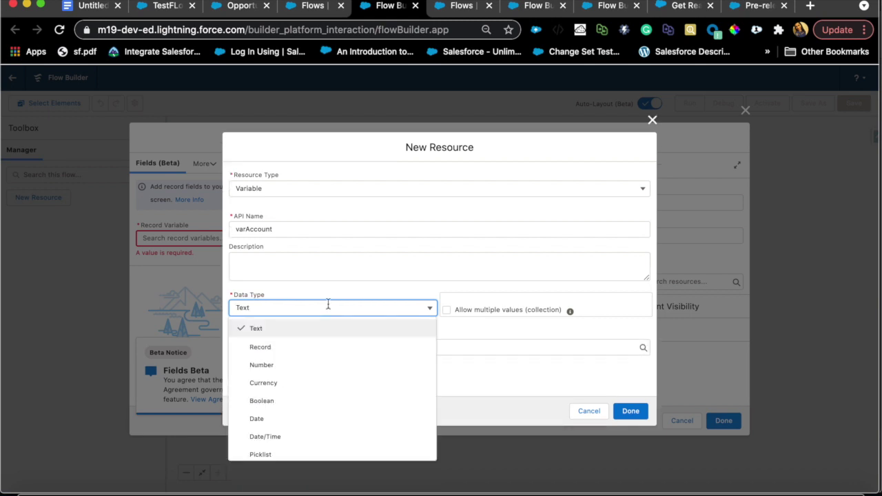
{"action": "left_click", "coordinate": [276, 347]}
{"action": "left_click", "coordinate": [271, 345]}
{"action": "type", "text": "accoun"}
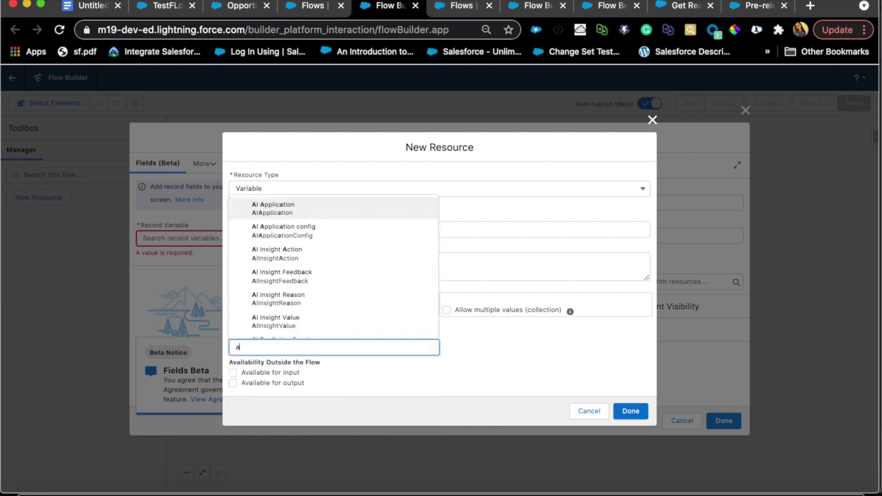
{"action": "left_click", "coordinate": [270, 209]}
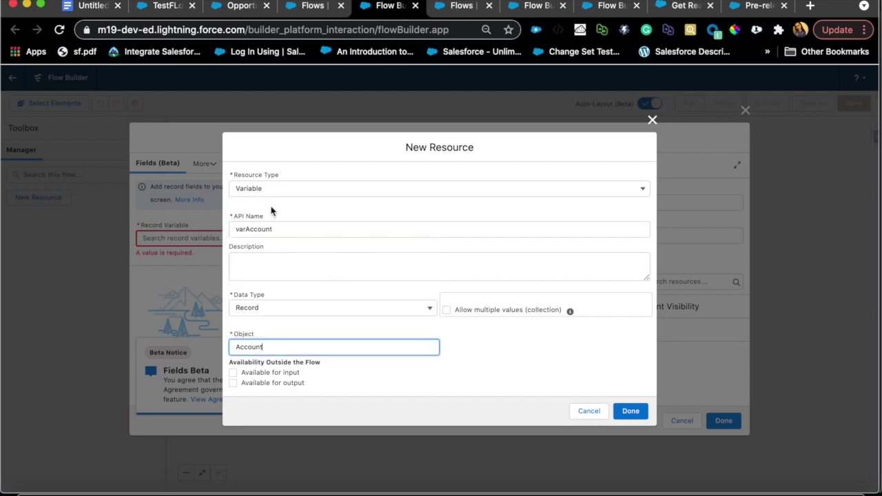
{"action": "left_click", "coordinate": [234, 373]}
{"action": "left_click", "coordinate": [635, 412]}
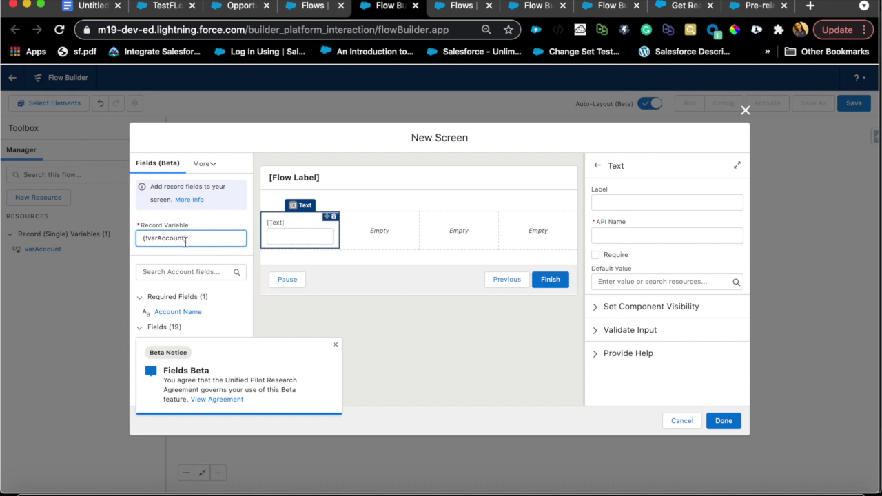
Place Account Name, Account Number, Employees and Region fields into the four columns.
{"action": "scroll", "coordinate": [186, 276], "scroll_direction": "down", "scroll_amount": 3}
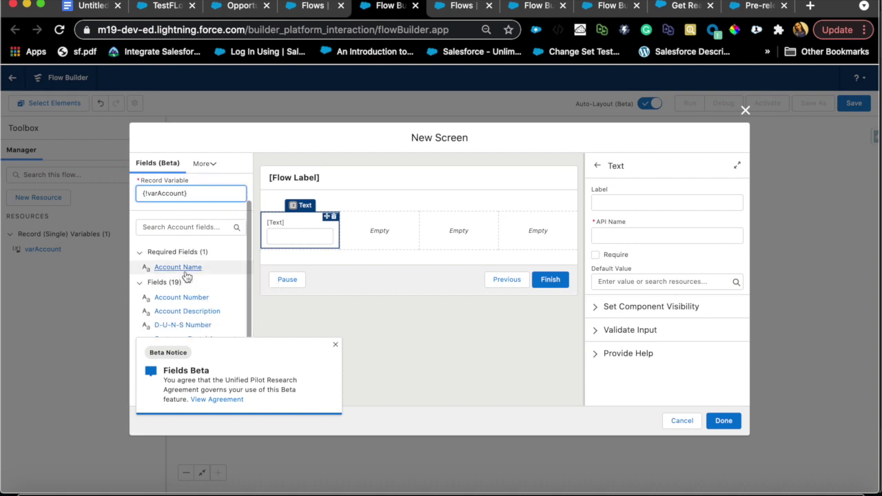
{"action": "scroll", "coordinate": [195, 270], "scroll_direction": "down", "scroll_amount": 1}
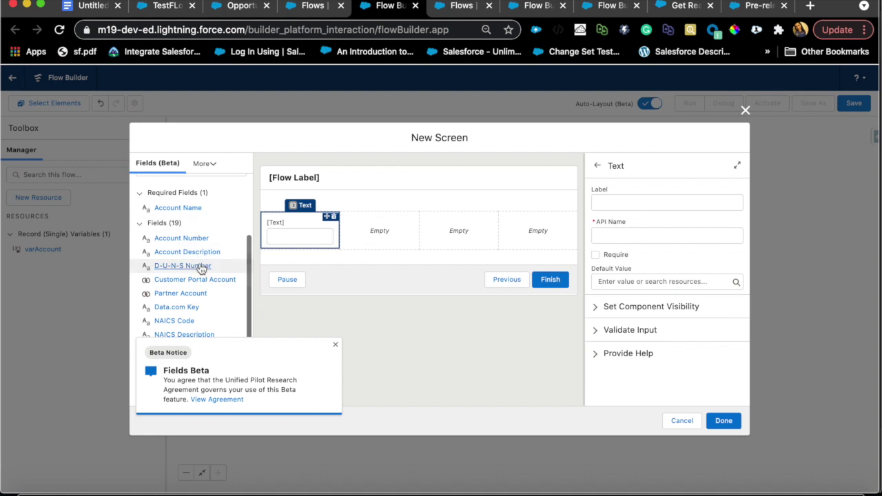
{"action": "left_click", "coordinate": [336, 347]}
{"action": "left_click_drag", "start_coordinate": [180, 210], "coordinate": [300, 239]}
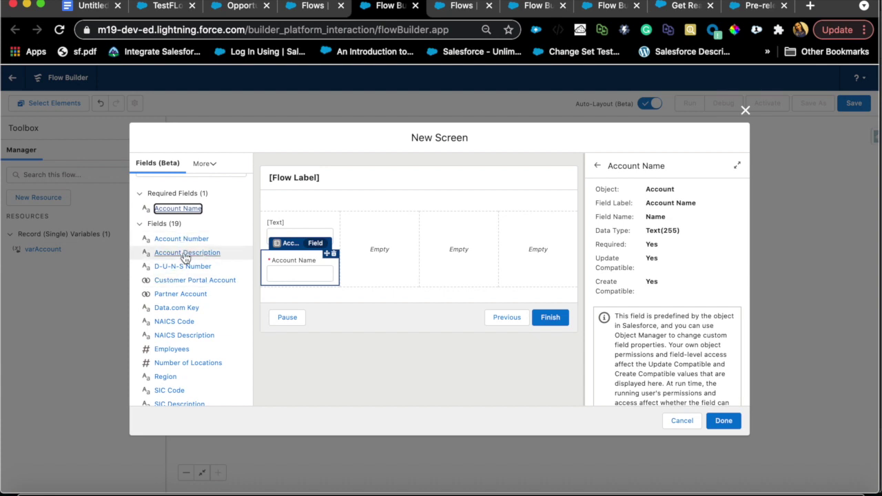
{"action": "left_click_drag", "start_coordinate": [181, 238], "coordinate": [357, 273]}
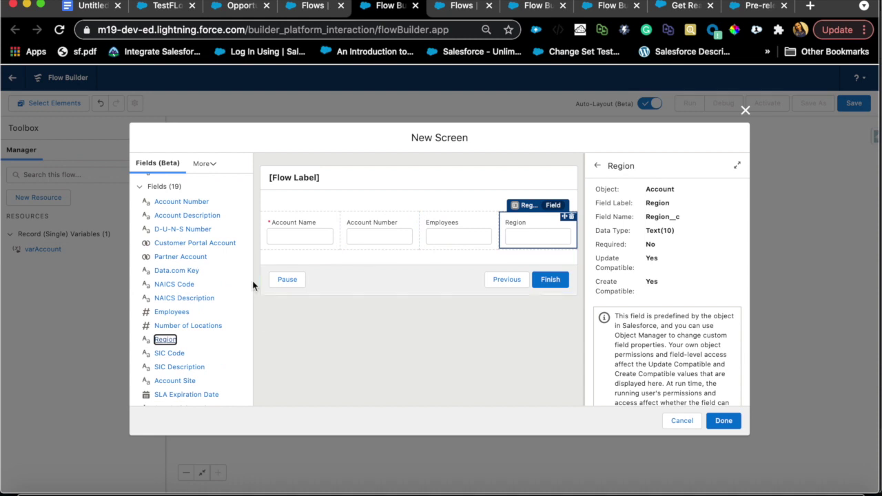
{"action": "left_click", "coordinate": [368, 327]}
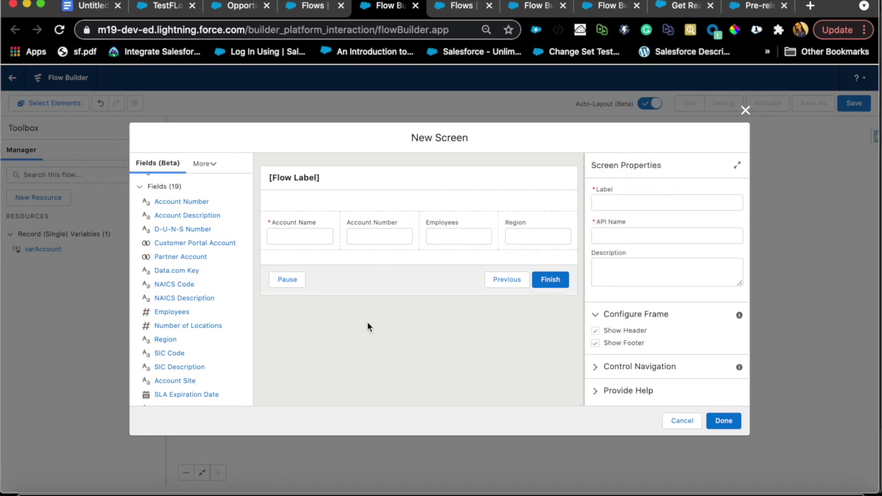
Review the screen and switch the left panel back to the Components list.
{"action": "scroll", "coordinate": [200, 305], "scroll_direction": "down", "scroll_amount": 2}
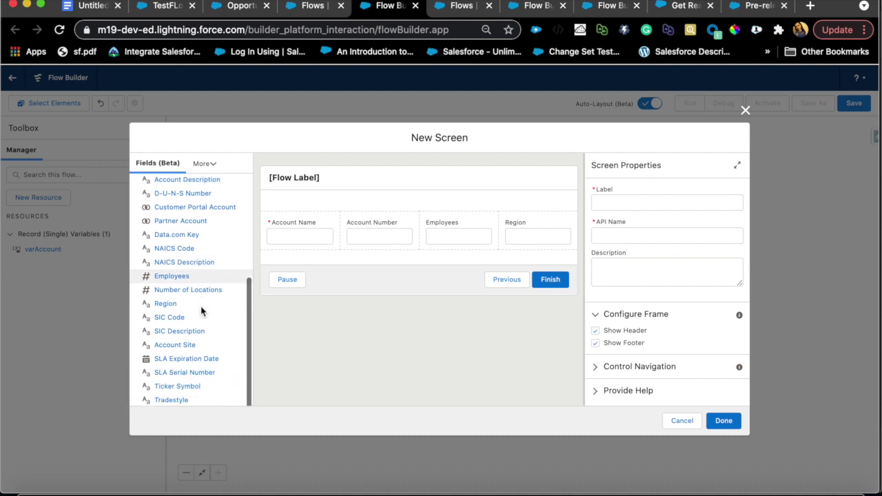
{"action": "scroll", "coordinate": [201, 306], "scroll_direction": "up", "scroll_amount": 1}
{"action": "scroll", "coordinate": [202, 312], "scroll_direction": "down", "scroll_amount": 3}
{"action": "scroll", "coordinate": [202, 311], "scroll_direction": "up", "scroll_amount": 3}
{"action": "scroll", "coordinate": [201, 308], "scroll_direction": "up", "scroll_amount": 1}
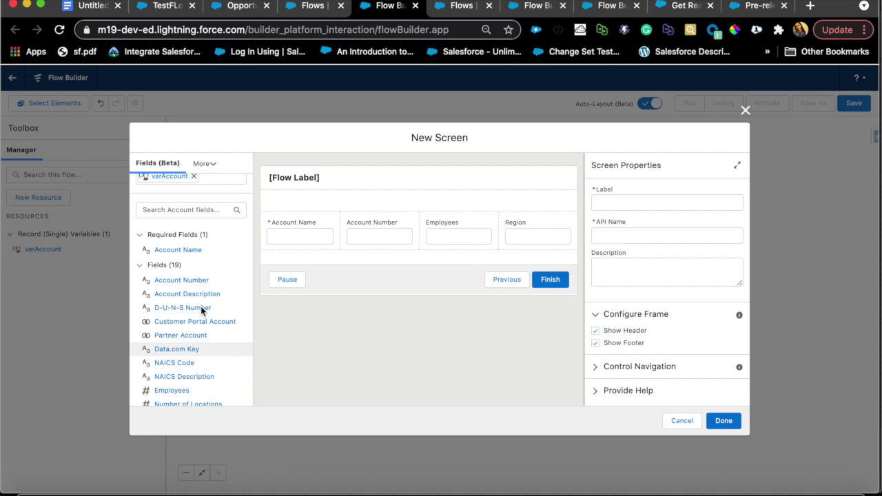
{"action": "scroll", "coordinate": [202, 273], "scroll_direction": "up", "scroll_amount": 3}
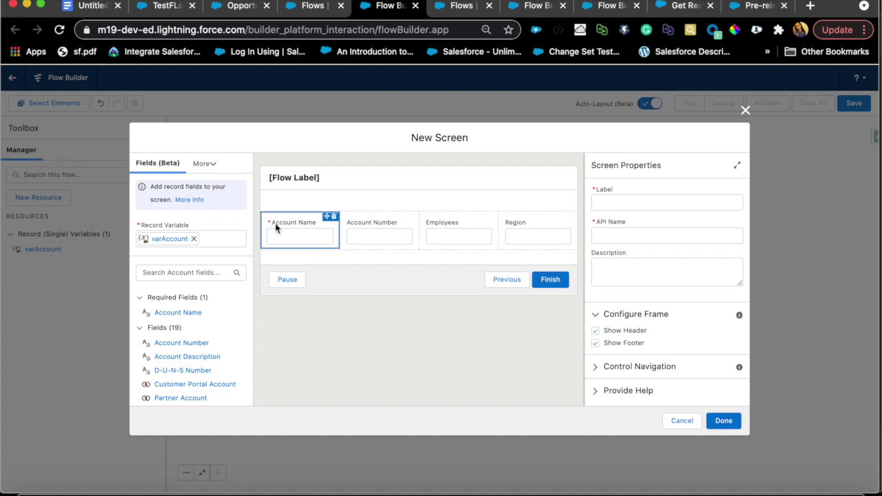
{"action": "left_click", "coordinate": [214, 166]}
{"action": "left_click", "coordinate": [196, 187]}
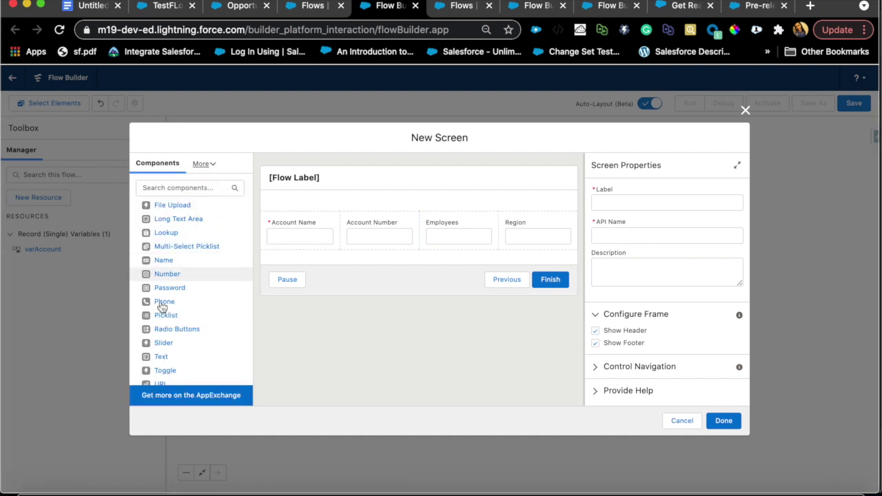
{"action": "scroll", "coordinate": [161, 308], "scroll_direction": "up", "scroll_amount": 3}
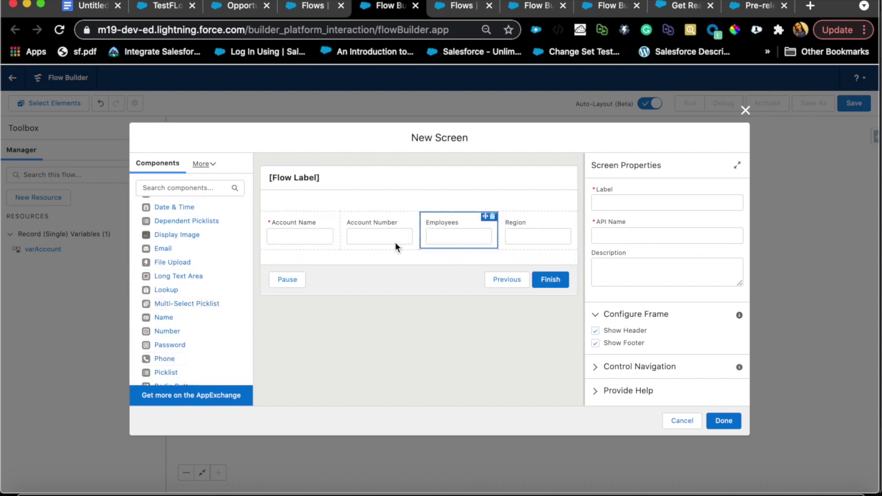
{"action": "scroll", "coordinate": [182, 267], "scroll_direction": "up", "scroll_amount": 5}
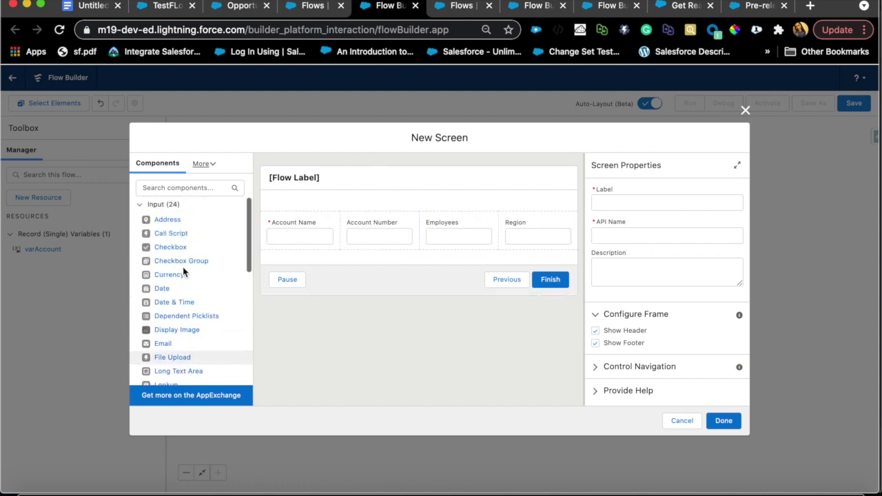
Add an Address component below the columns, then search 'pick' and place a Picklist under Account Name.
{"action": "left_click_drag", "start_coordinate": [172, 229], "coordinate": [360, 262]}
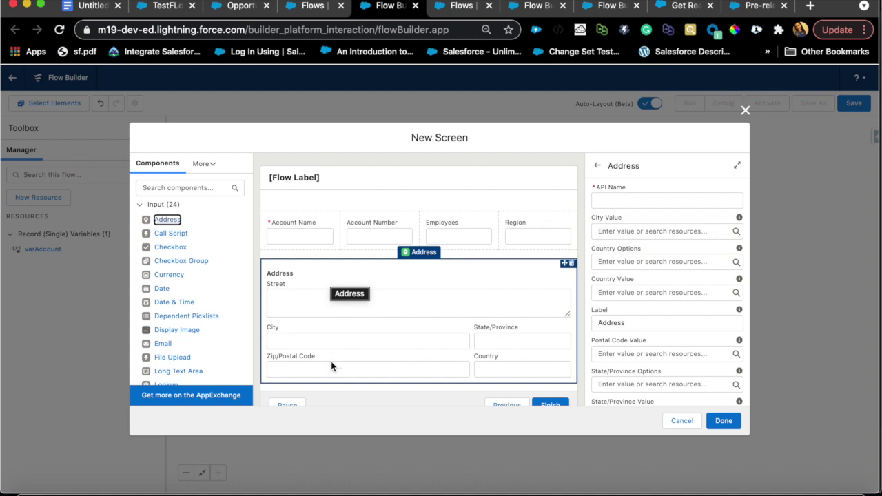
{"action": "scroll", "coordinate": [330, 358], "scroll_direction": "down", "scroll_amount": 1}
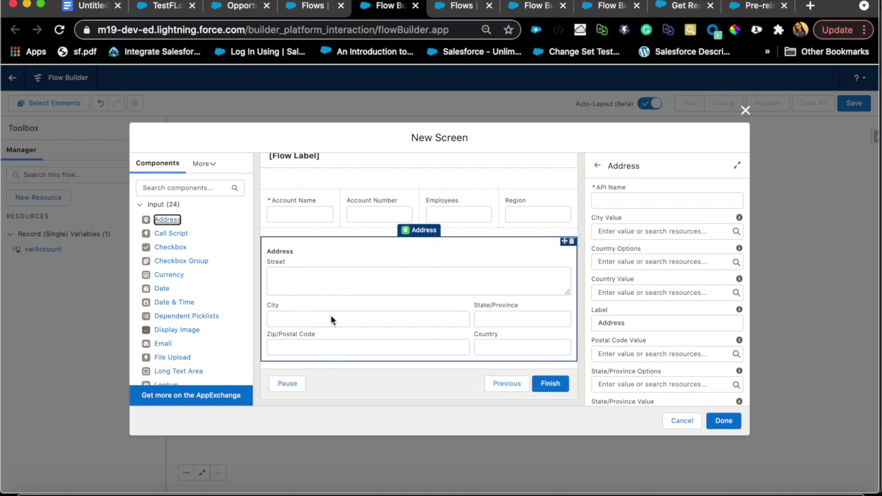
{"action": "left_click", "coordinate": [186, 187]}
{"action": "type", "text": "pcik"}
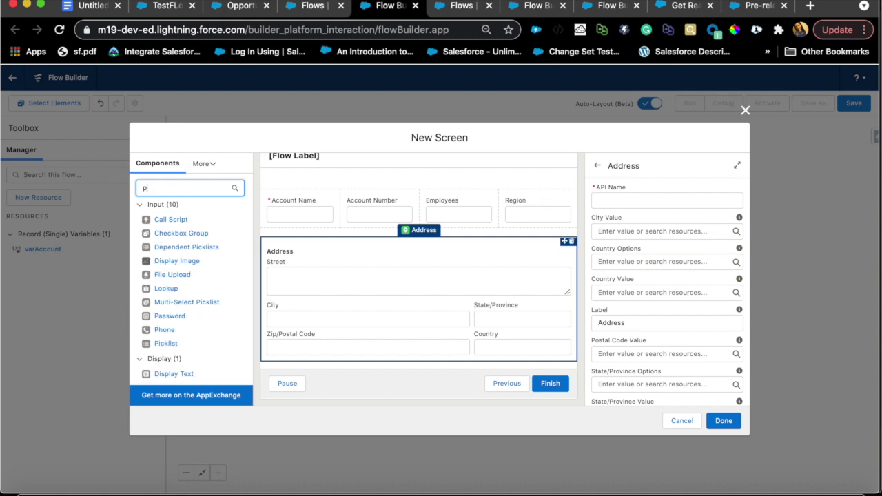
{"action": "key", "text": "BackSpace"}
{"action": "type", "text": "ick"}
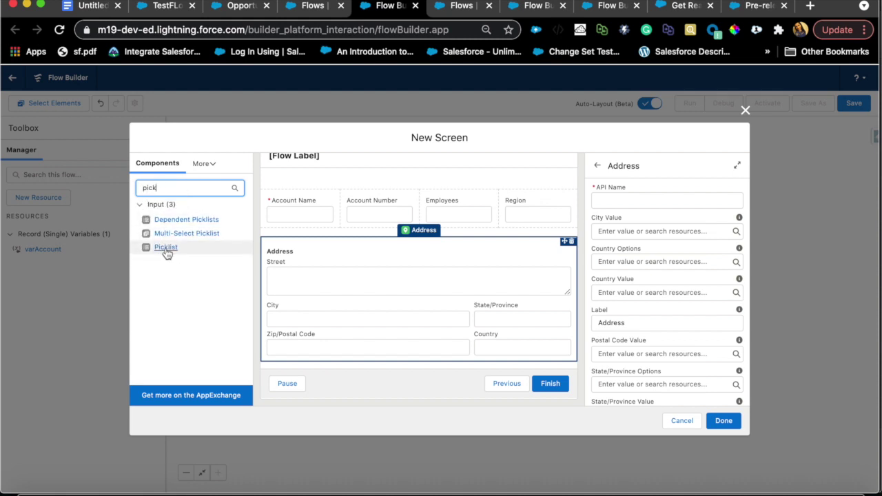
{"action": "left_click_drag", "start_coordinate": [169, 252], "coordinate": [333, 233]}
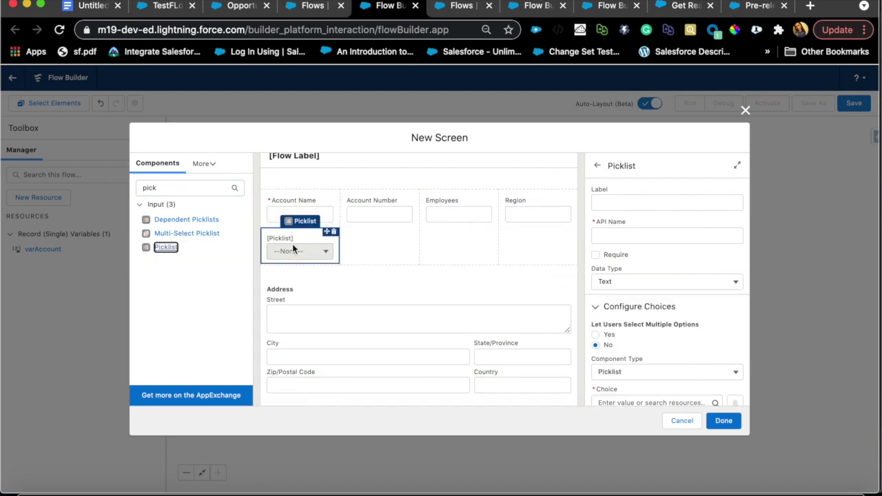
Label the picklist 'Type' and begin a new Picklist Choice Set resource, AccType, on Account.
{"action": "left_click", "coordinate": [648, 204]}
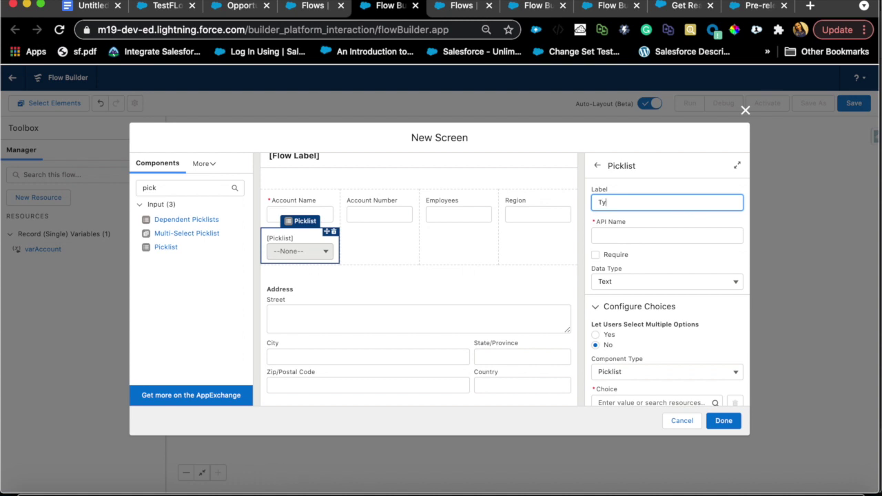
{"action": "key", "text": "Tab"}
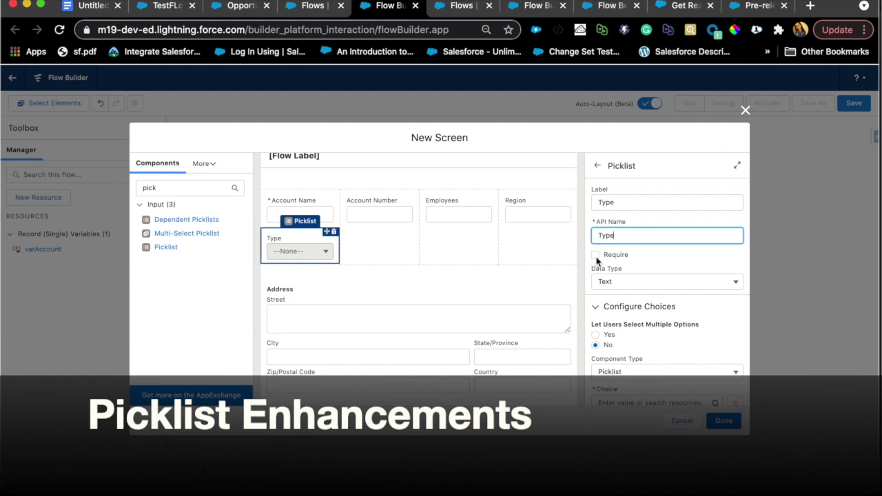
{"action": "scroll", "coordinate": [651, 313], "scroll_direction": "down", "scroll_amount": 3}
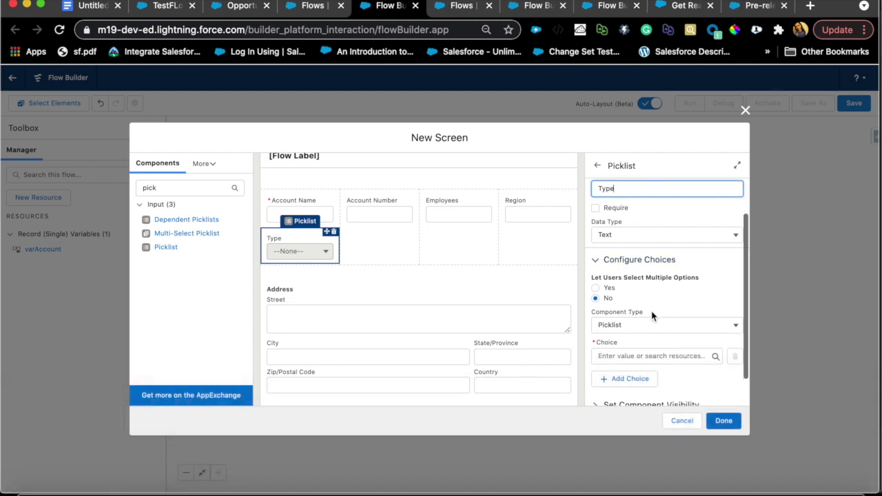
{"action": "left_click", "coordinate": [631, 328]}
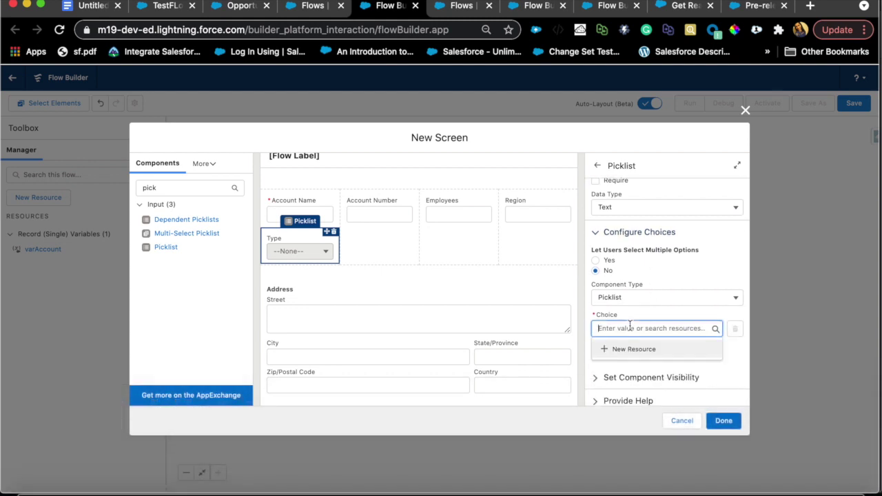
{"action": "left_click", "coordinate": [631, 349]}
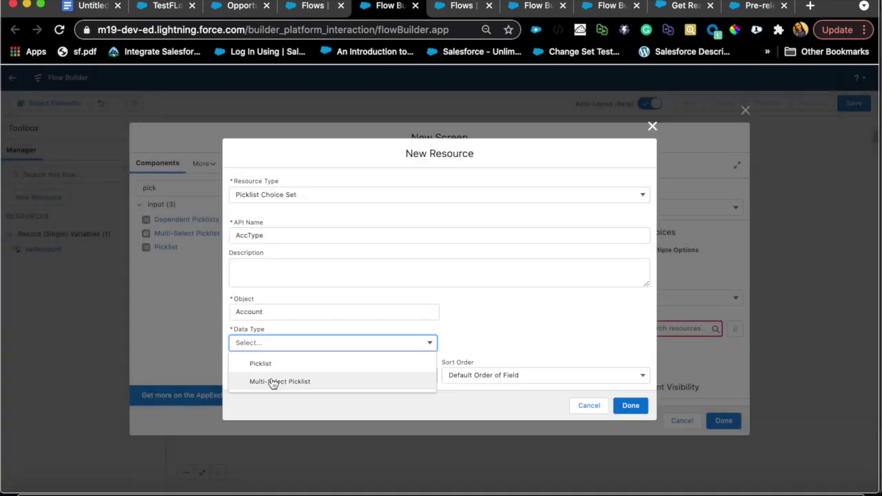
{"action": "left_click", "coordinate": [271, 360]}
Base AccType on the Account Type field with Default Order of Field, and save it.
{"action": "left_click", "coordinate": [292, 372]}
{"action": "type", "text": "tyoe"}
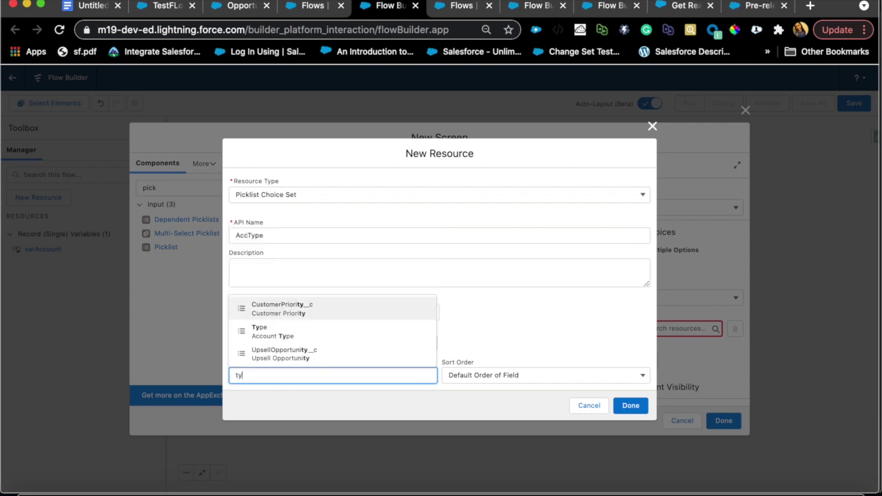
{"action": "key", "text": "BackSpace"}
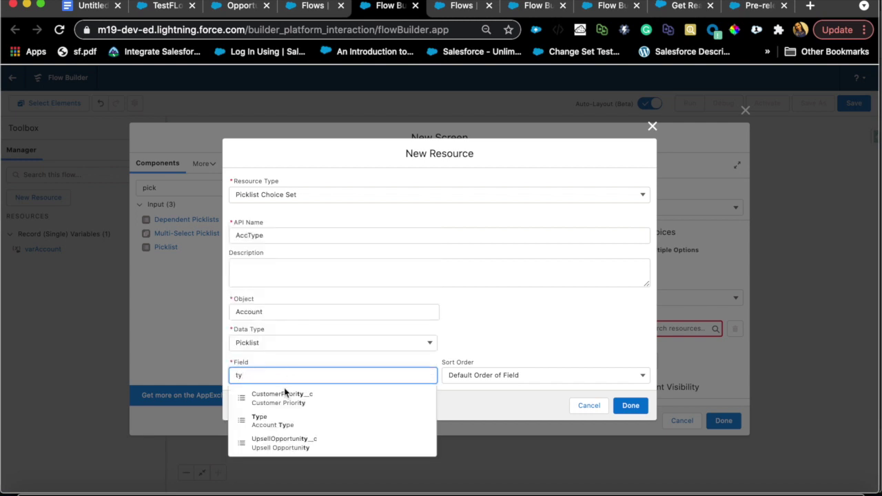
{"action": "left_click", "coordinate": [272, 421]}
{"action": "left_click", "coordinate": [481, 375]}
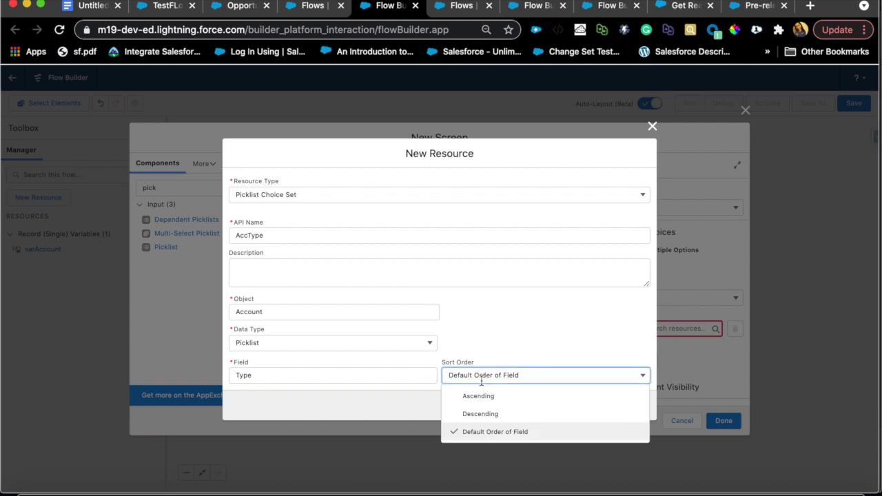
{"action": "left_click", "coordinate": [511, 342]}
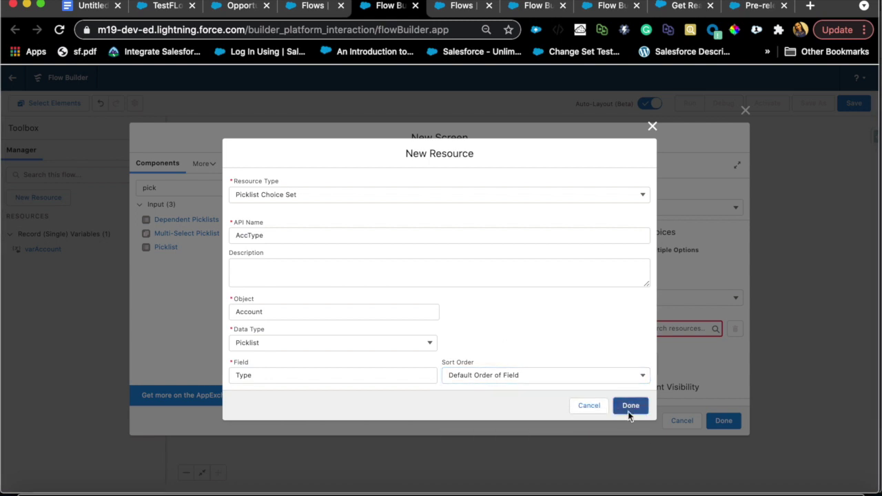
{"action": "left_click", "coordinate": [629, 408]}
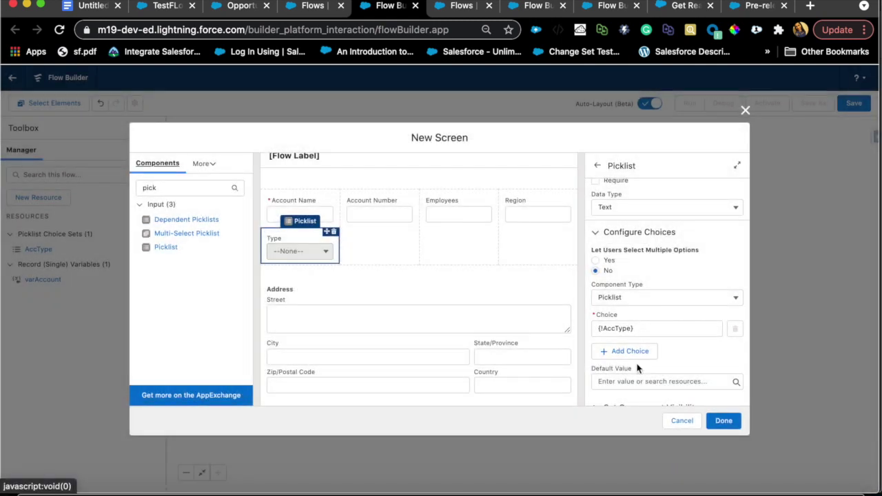
Set the Type picklist's default value to Prospect from the AccType values.
{"action": "scroll", "coordinate": [637, 369], "scroll_direction": "down", "scroll_amount": 2}
{"action": "left_click", "coordinate": [641, 344]}
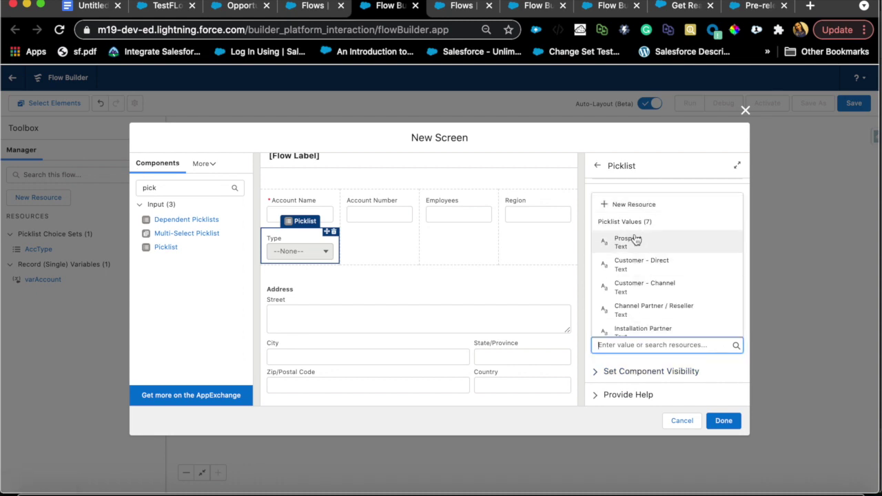
{"action": "scroll", "coordinate": [627, 269], "scroll_direction": "down", "scroll_amount": 1}
{"action": "scroll", "coordinate": [634, 265], "scroll_direction": "up", "scroll_amount": 1}
{"action": "left_click", "coordinate": [629, 242]}
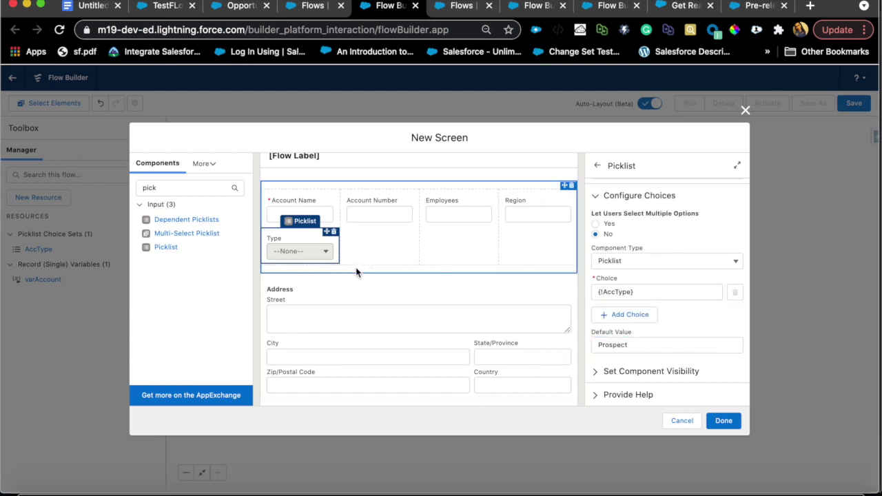
{"action": "scroll", "coordinate": [622, 292], "scroll_direction": "up", "scroll_amount": 2}
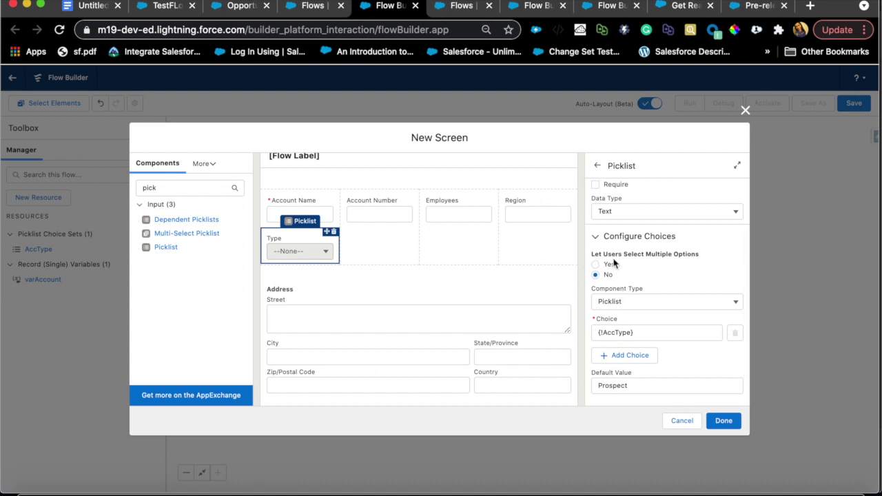
{"action": "left_click", "coordinate": [596, 266]}
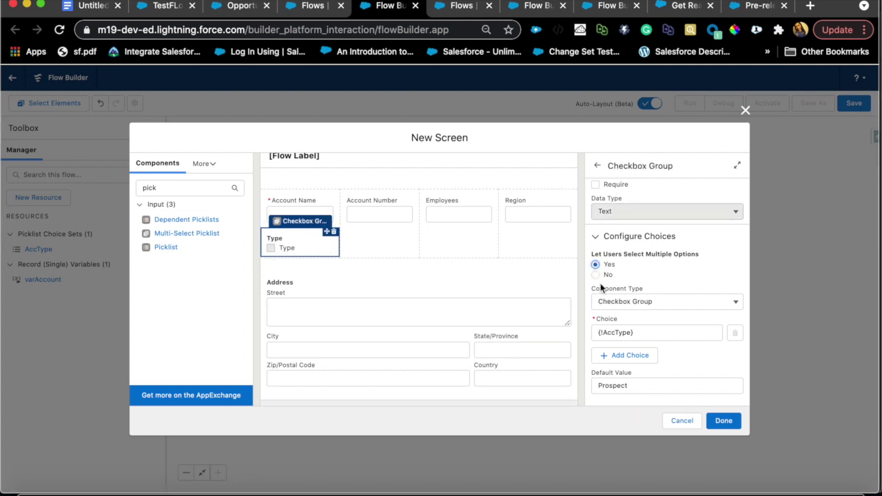
{"action": "left_click", "coordinate": [616, 301]}
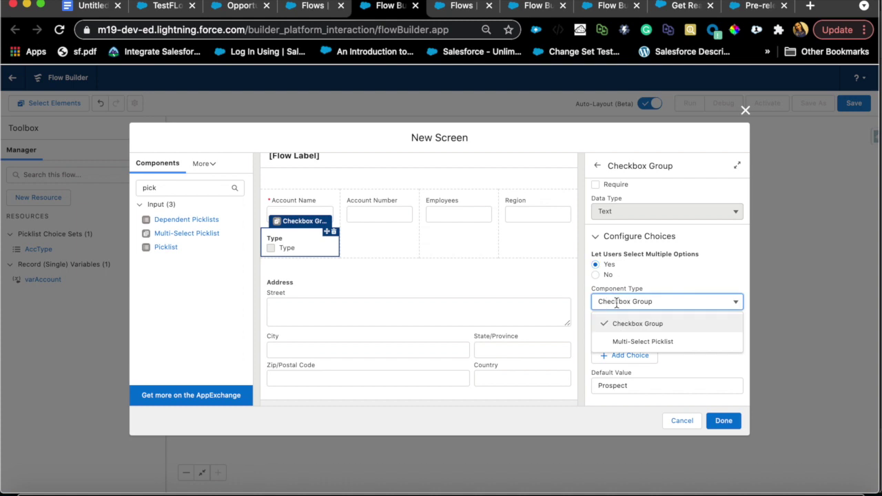
{"action": "left_click", "coordinate": [629, 341]}
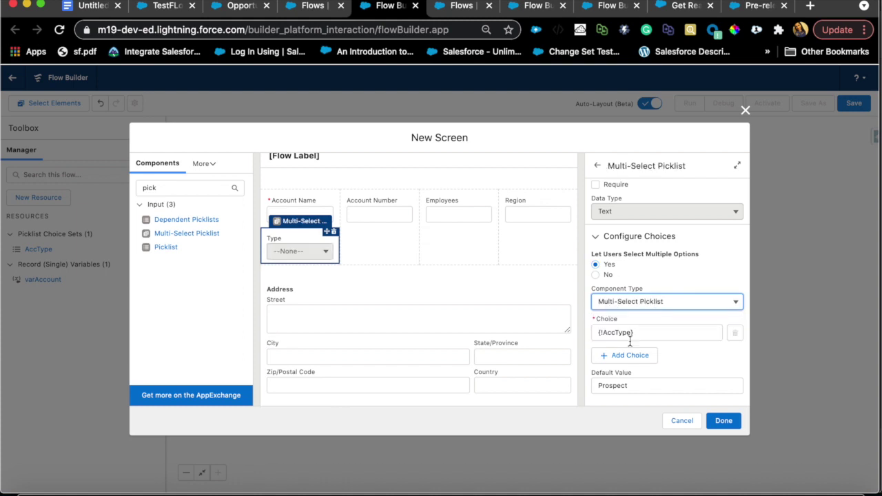
{"action": "left_click", "coordinate": [595, 275]}
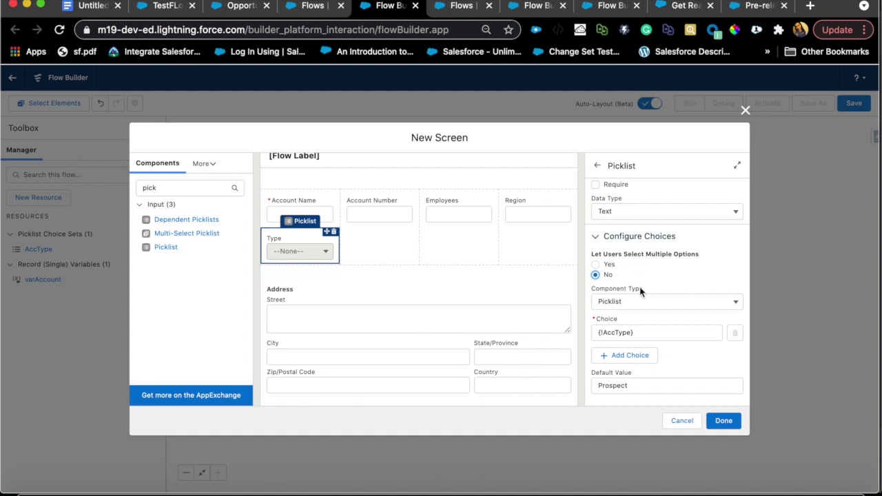
{"action": "scroll", "coordinate": [496, 346], "scroll_direction": "down", "scroll_amount": 2}
Expand the Industry picklist's Set Component Visibility section and open the When to Display options.
{"action": "scroll", "coordinate": [475, 349], "scroll_direction": "up", "scroll_amount": 1}
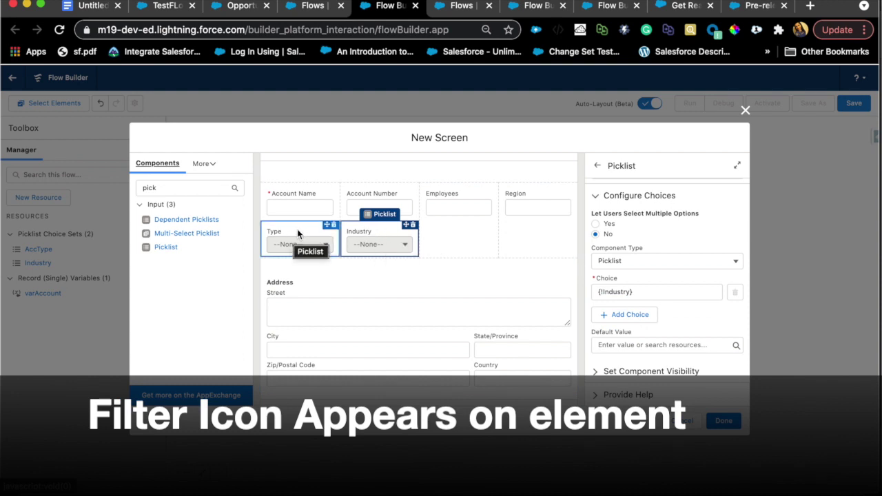
{"action": "left_click", "coordinate": [595, 376]}
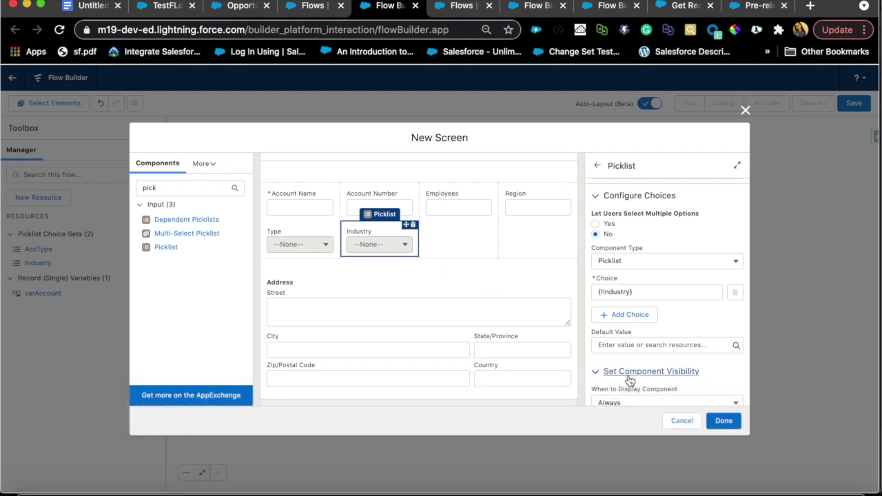
{"action": "scroll", "coordinate": [629, 379], "scroll_direction": "down", "scroll_amount": 2}
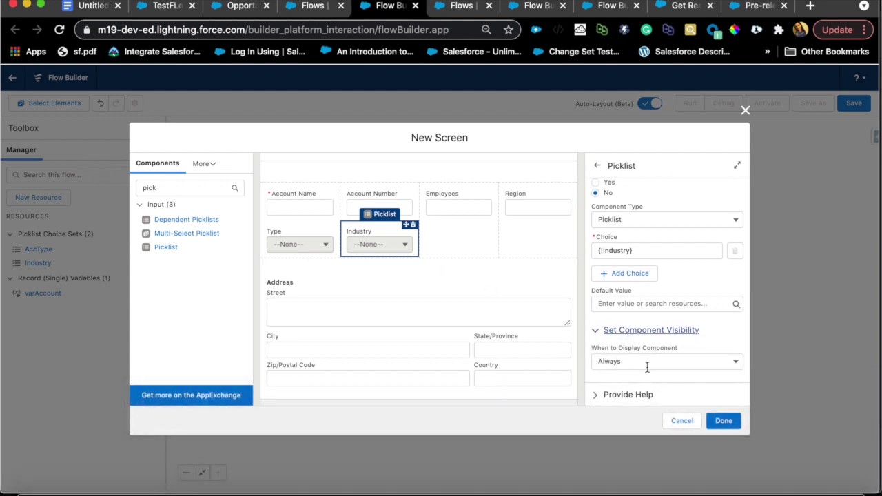
{"action": "left_click", "coordinate": [651, 360]}
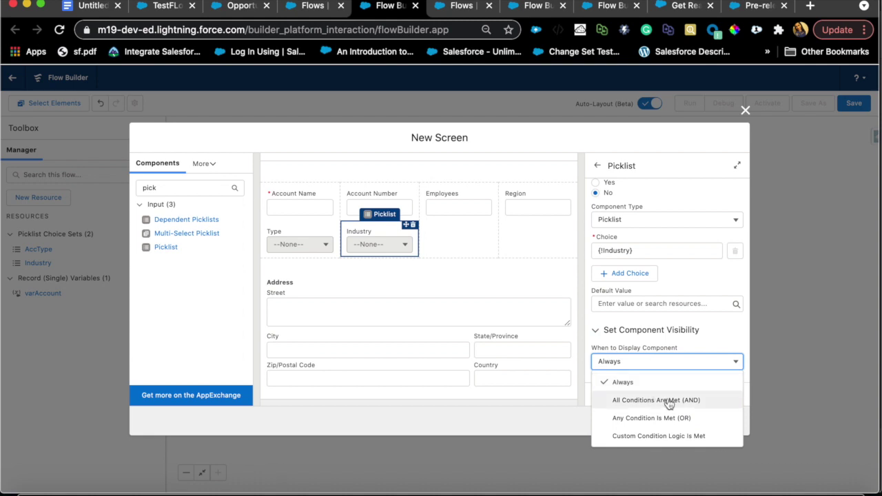
Show Industry only when all conditions are met: {!Type} Does Not Equal Prospect.
{"action": "left_click", "coordinate": [668, 403]}
{"action": "left_click", "coordinate": [651, 382]}
{"action": "left_click", "coordinate": [553, 350]}
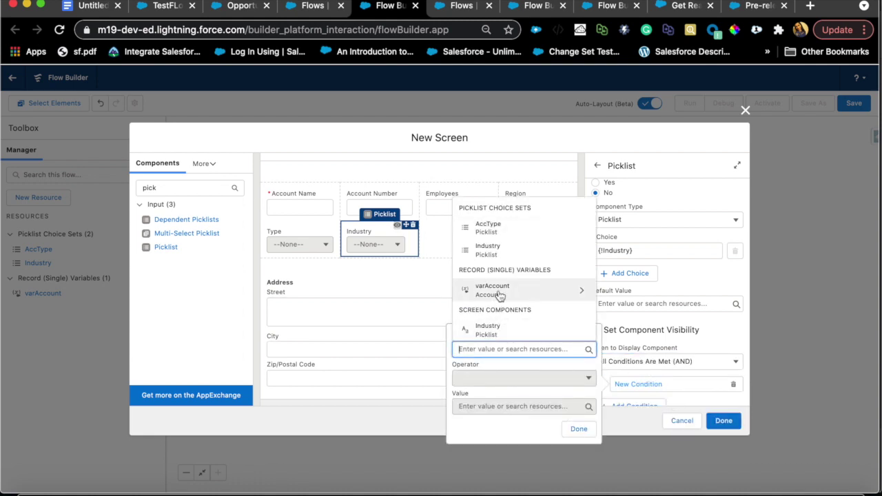
{"action": "scroll", "coordinate": [499, 295], "scroll_direction": "down", "scroll_amount": 2}
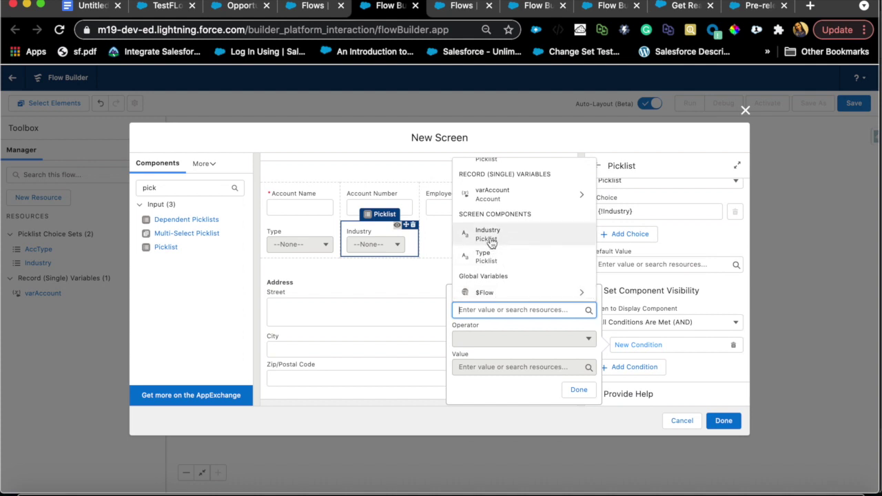
{"action": "left_click", "coordinate": [496, 259]}
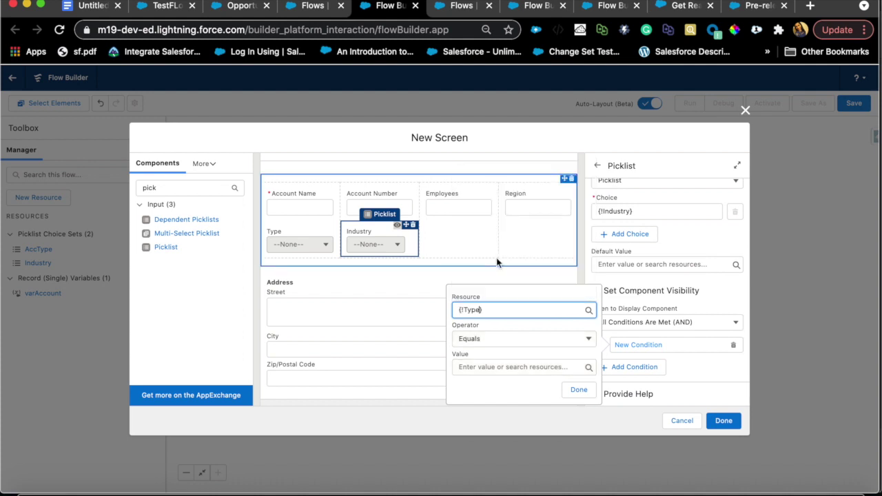
{"action": "left_click", "coordinate": [498, 339]}
{"action": "left_click", "coordinate": [492, 384]}
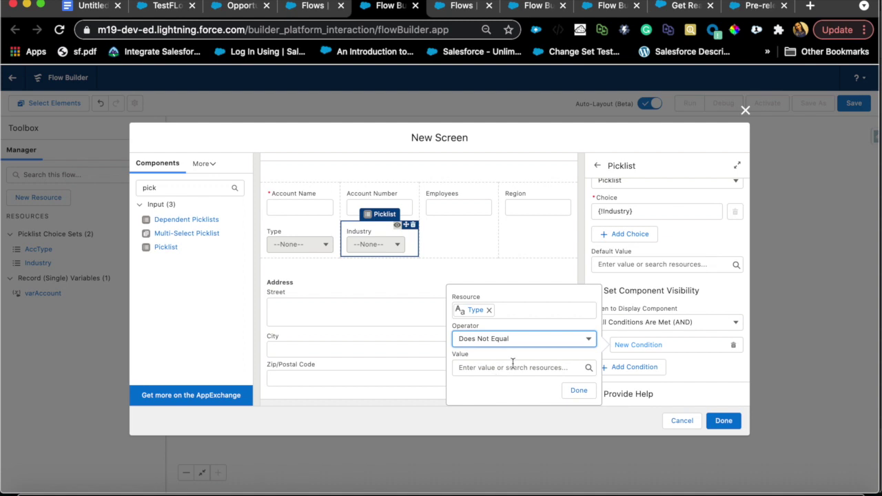
{"action": "left_click", "coordinate": [512, 365]}
{"action": "type", "text": "Prop"}
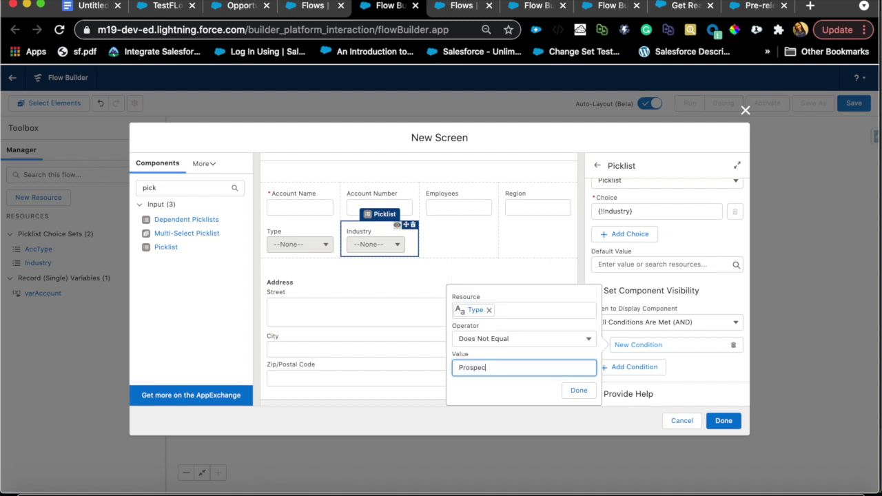
{"action": "left_click", "coordinate": [579, 390]}
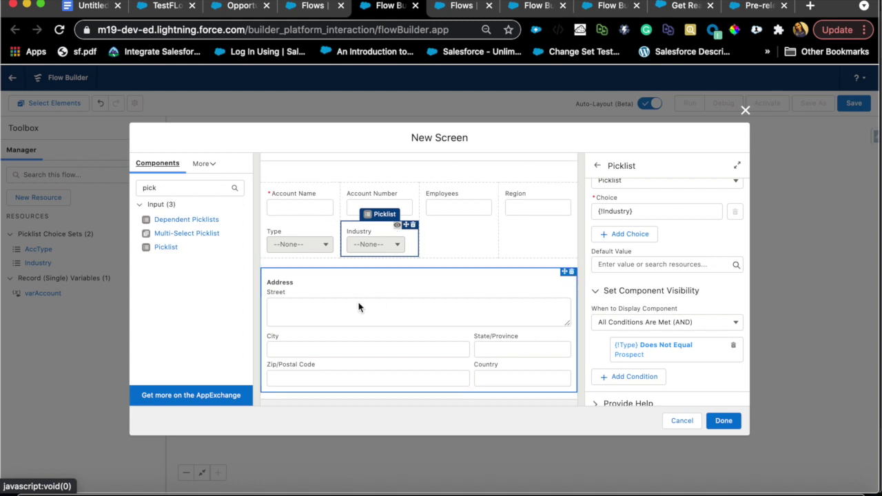
{"action": "left_click", "coordinate": [299, 243]}
Fix the screen errors, save the flow as Summer21 Screen Pre-release, and start debugging.
{"action": "left_click", "coordinate": [720, 420]}
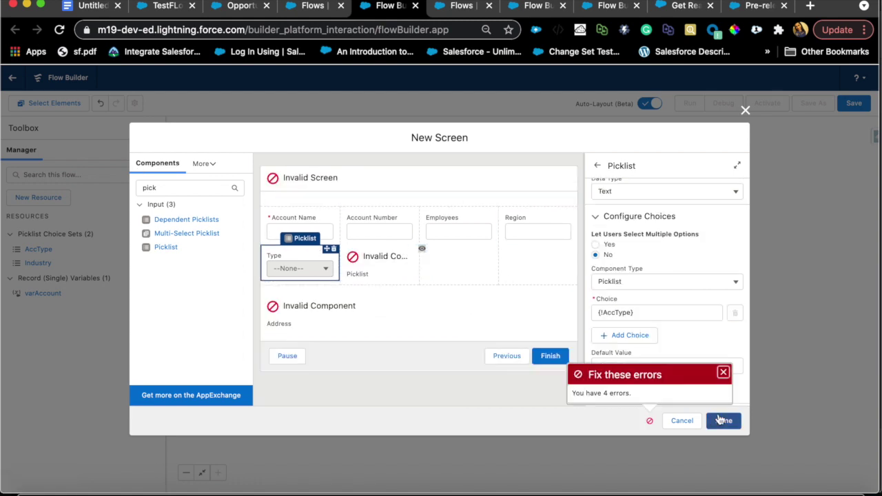
{"action": "left_click", "coordinate": [352, 181]}
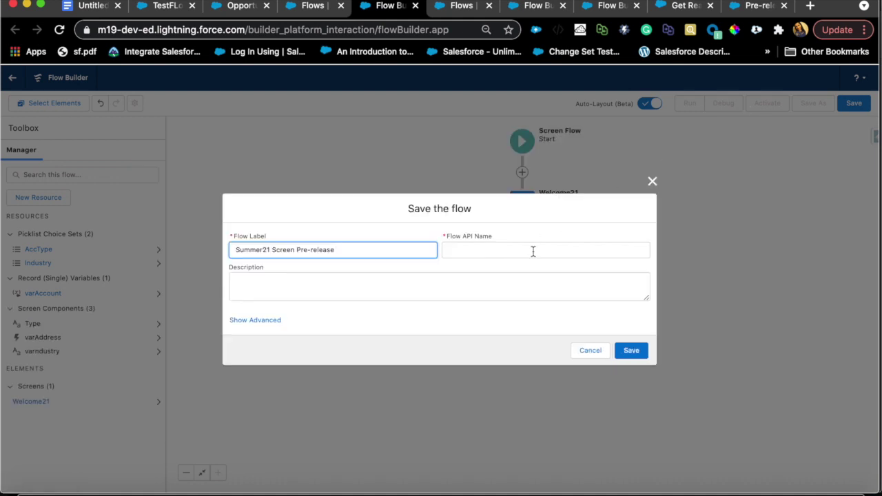
{"action": "left_click", "coordinate": [532, 252]}
{"action": "left_click", "coordinate": [629, 350]}
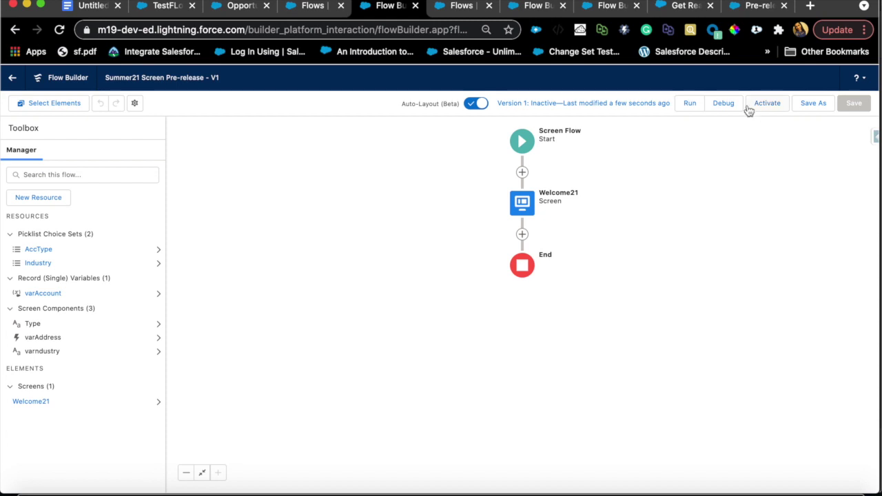
{"action": "left_click", "coordinate": [732, 103]}
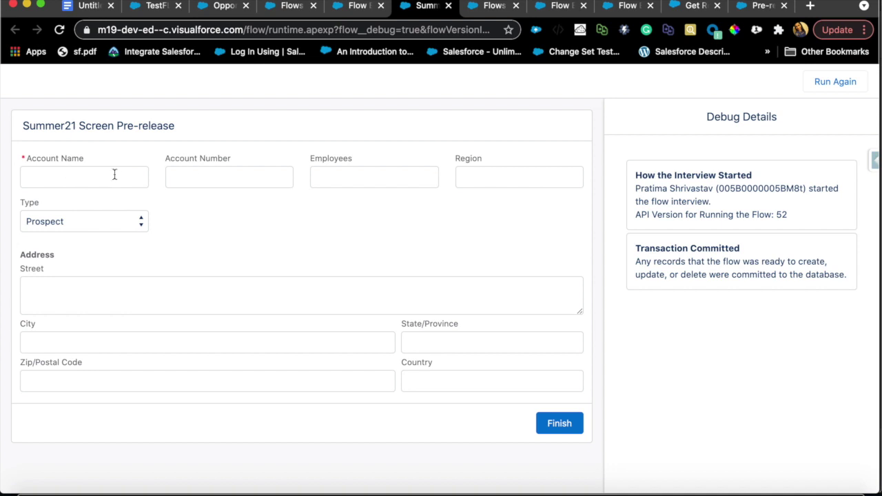
In the debug run, change Type to Customer - Direct to reveal Industry, then return to Flow Builder.
{"action": "left_click", "coordinate": [119, 228]}
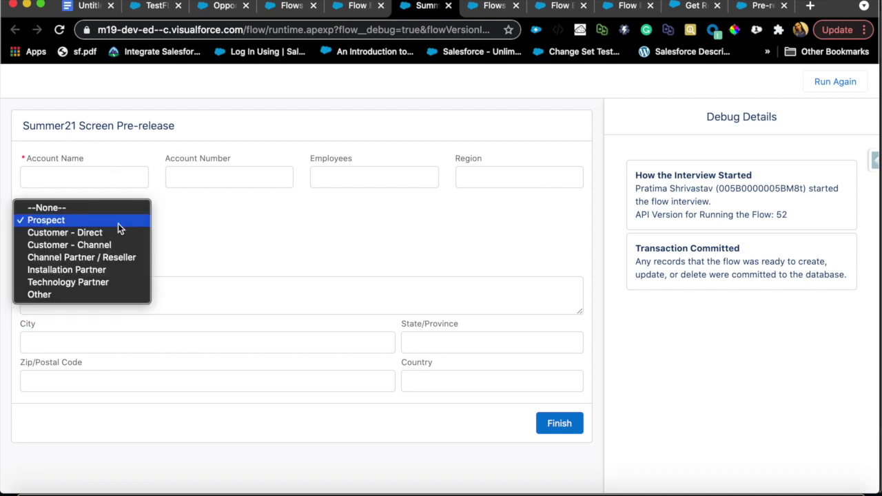
{"action": "left_click", "coordinate": [112, 234]}
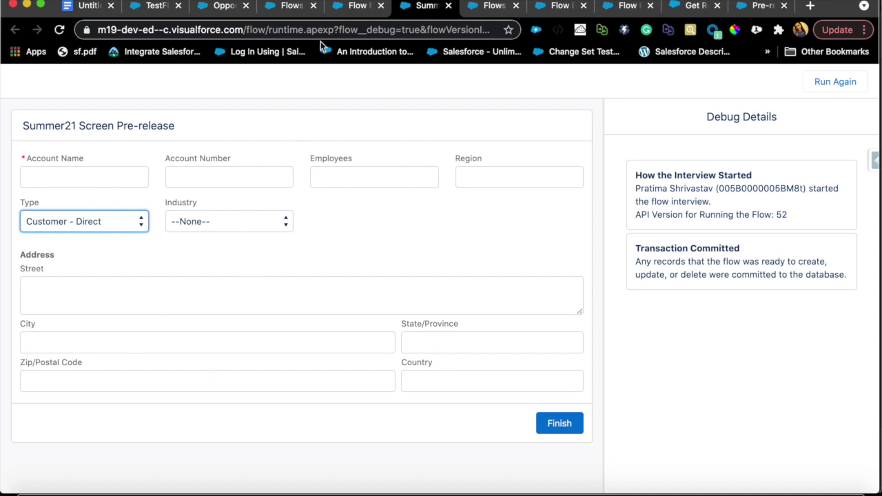
{"action": "left_click", "coordinate": [350, 6]}
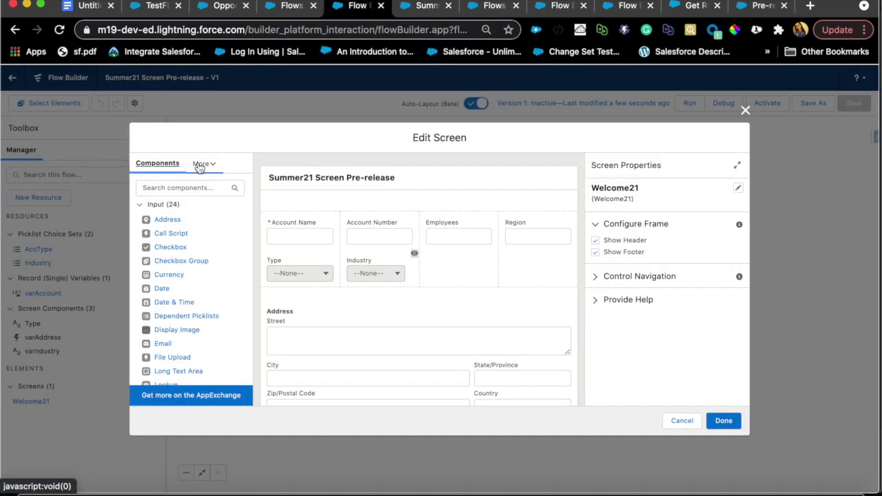
View the Fields (Beta) panel, then close the Welcome21 Edit Screen dialog.
{"action": "left_click", "coordinate": [199, 188]}
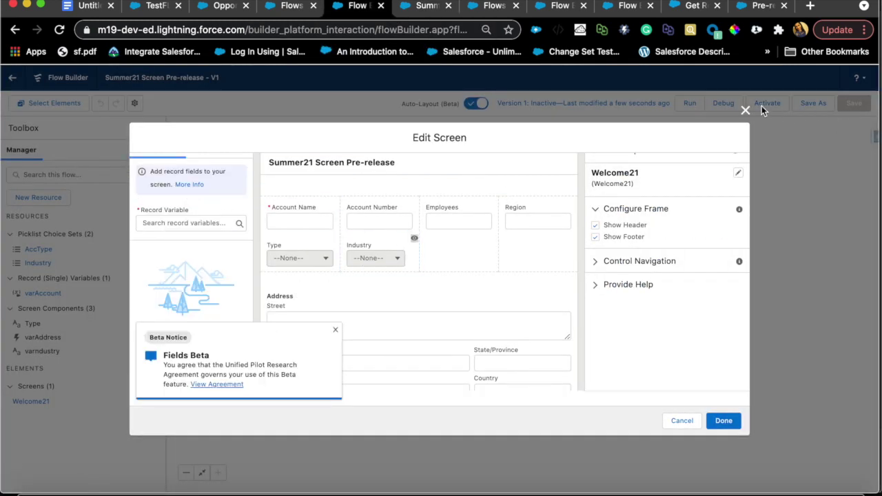
{"action": "left_click", "coordinate": [744, 111]}
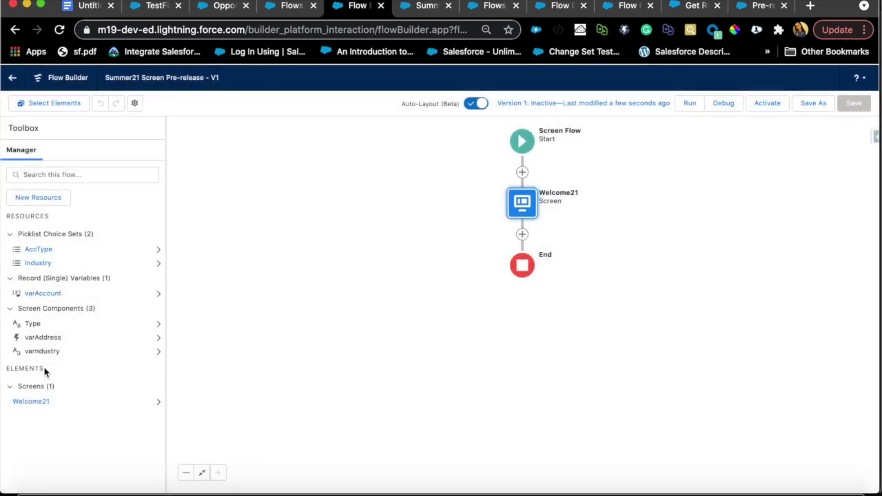
Start a Create Records element after Welcome21, then switch to the Setup Flows tab.
{"action": "left_click", "coordinate": [522, 234]}
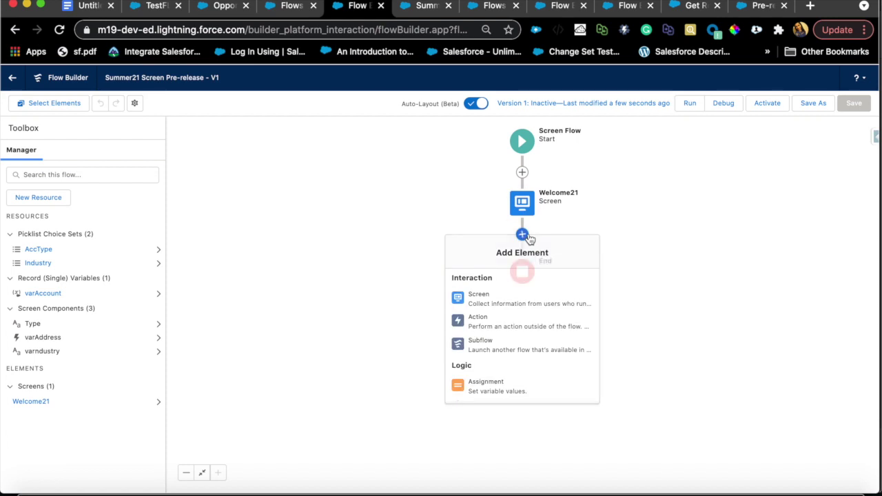
{"action": "scroll", "coordinate": [486, 382], "scroll_direction": "down", "scroll_amount": 3}
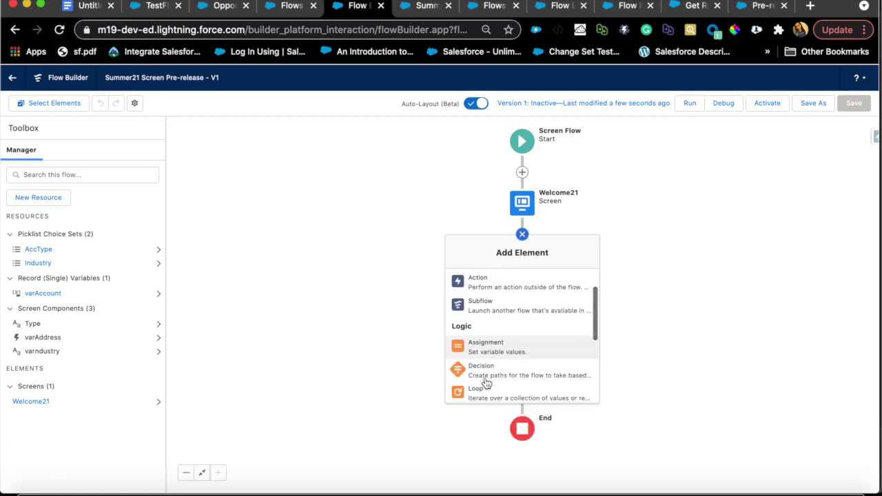
{"action": "scroll", "coordinate": [485, 382], "scroll_direction": "down", "scroll_amount": 4}
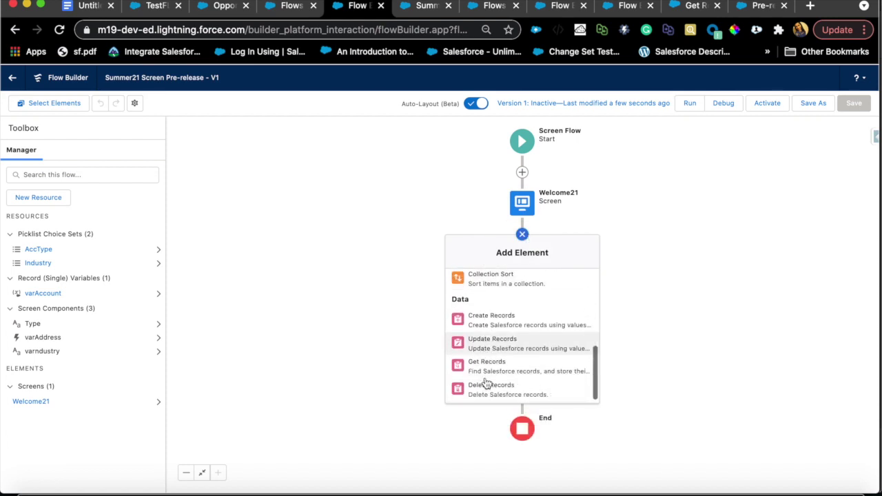
{"action": "left_click", "coordinate": [499, 324]}
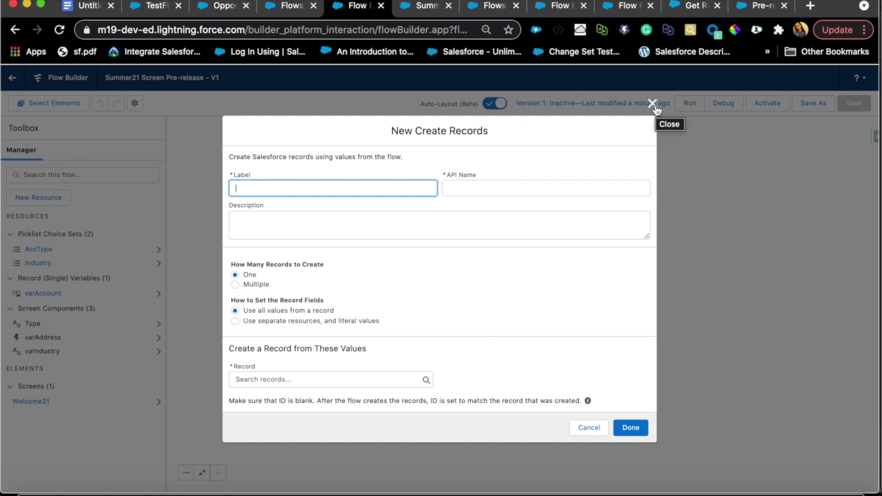
{"action": "left_click", "coordinate": [290, 6]}
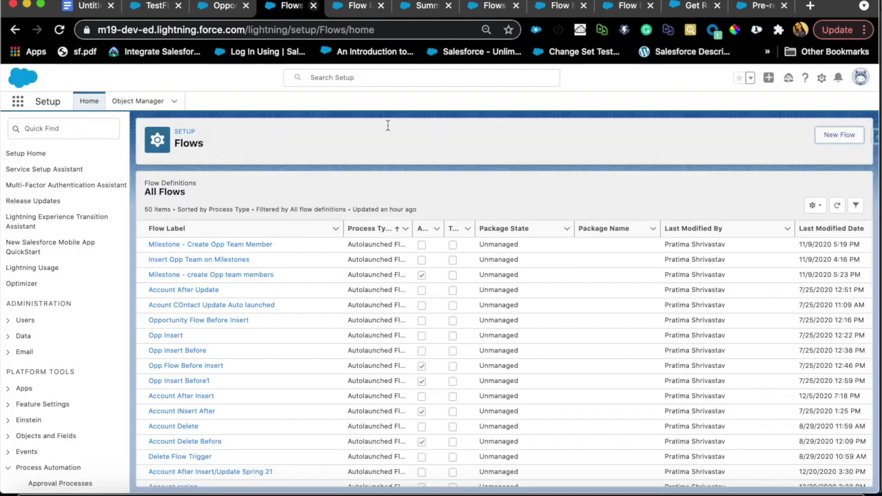
Create a new Record-Triggered Flow from the Setup Flows list.
{"action": "left_click", "coordinate": [838, 136]}
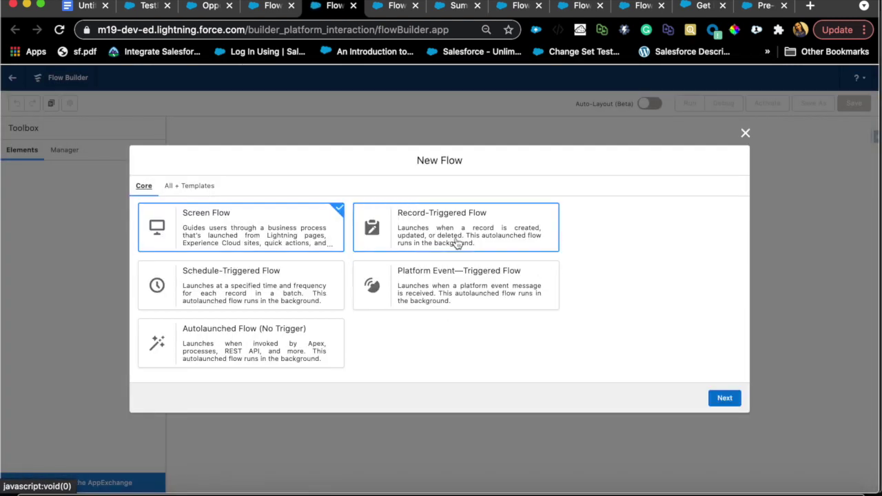
{"action": "left_click", "coordinate": [457, 243]}
{"action": "left_click", "coordinate": [724, 397]}
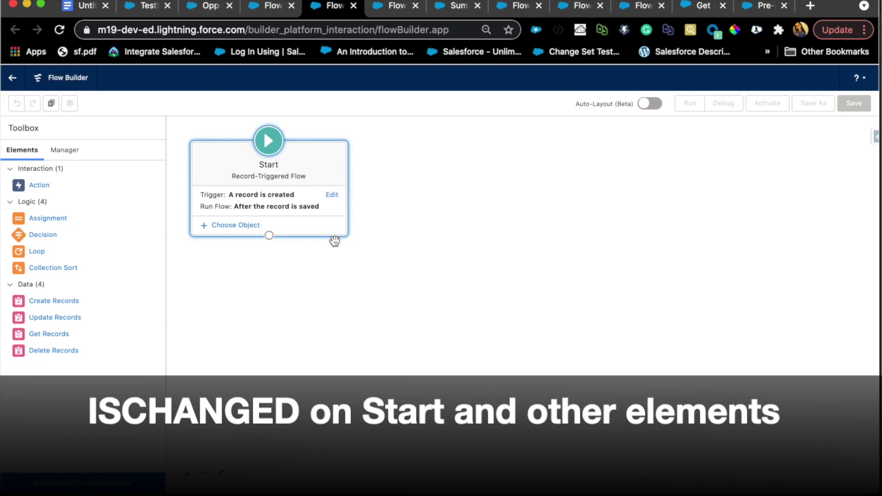
Set the Start trigger to fire when a record is created or updated.
{"action": "left_click", "coordinate": [331, 195]}
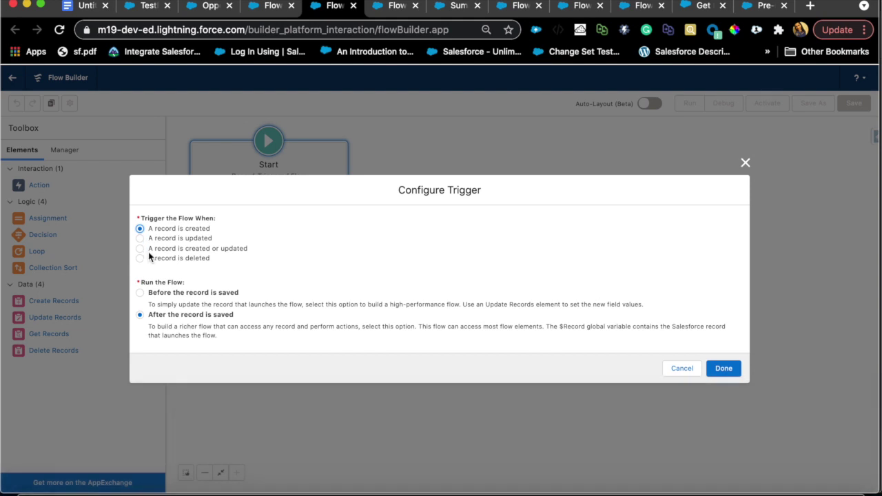
{"action": "left_click", "coordinate": [140, 248]}
{"action": "left_click", "coordinate": [723, 368]}
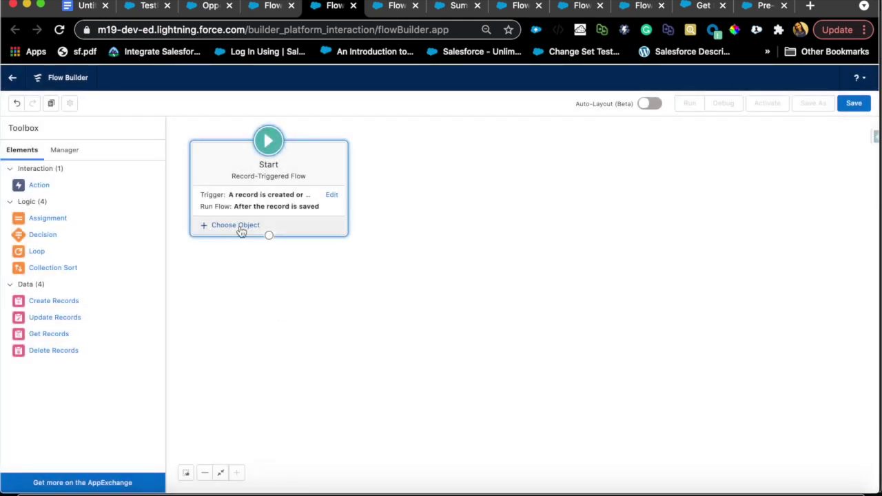
Set the triggering object to Account with condition Active__c Is Changed equals {!$GlobalConstant.True}.
{"action": "left_click", "coordinate": [240, 230]}
{"action": "type", "text": "acc"}
{"action": "left_click", "coordinate": [183, 317]}
{"action": "left_click", "coordinate": [212, 293]}
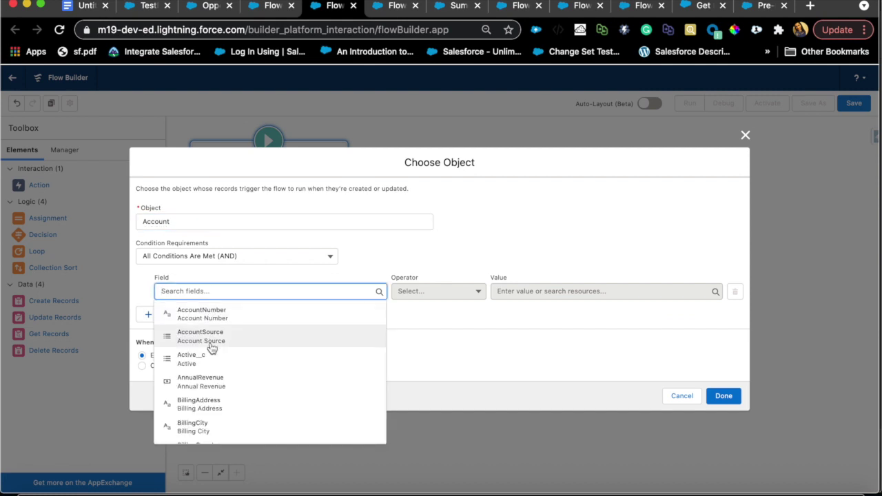
{"action": "left_click", "coordinate": [208, 366]}
{"action": "left_click", "coordinate": [423, 293]}
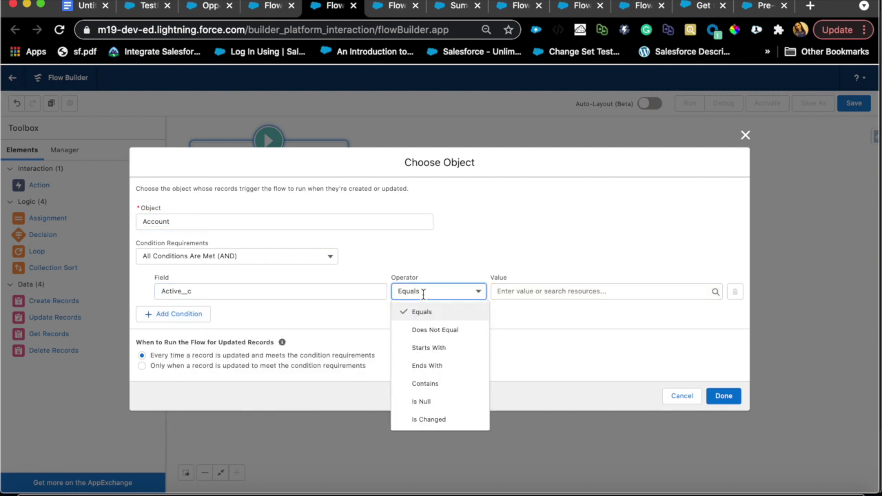
{"action": "left_click", "coordinate": [441, 420]}
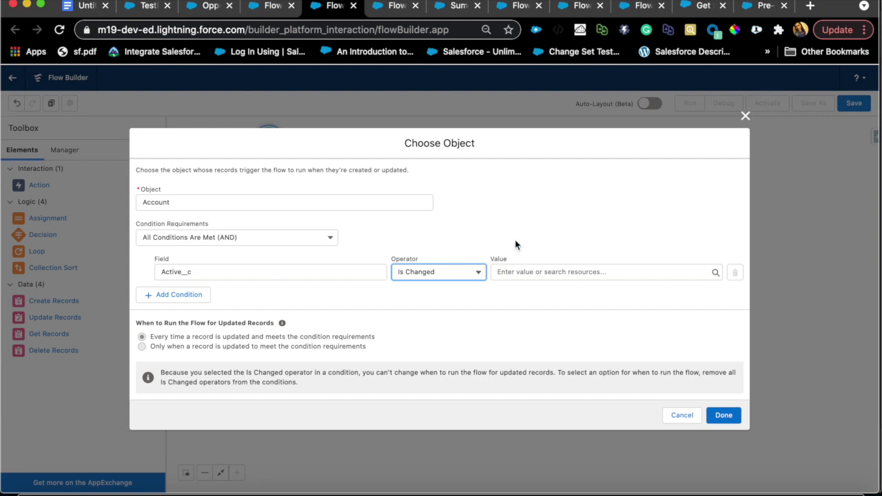
{"action": "left_click", "coordinate": [522, 271]}
{"action": "left_click", "coordinate": [531, 329]}
{"action": "left_click", "coordinate": [723, 416]}
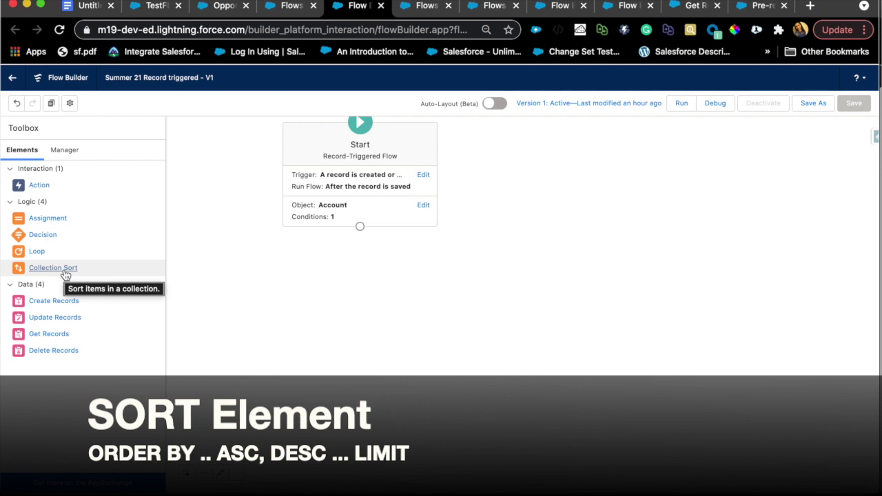
Add a Collection Sort labelled 'Sort Collection' ordering varContact by Birthdate ascending.
{"action": "left_click_drag", "start_coordinate": [65, 274], "coordinate": [497, 178]}
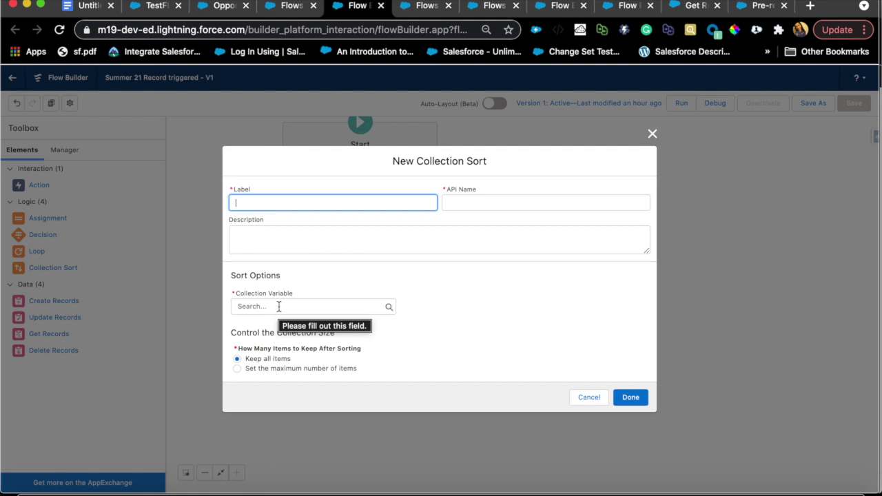
{"action": "type", "text": "Sort C"}
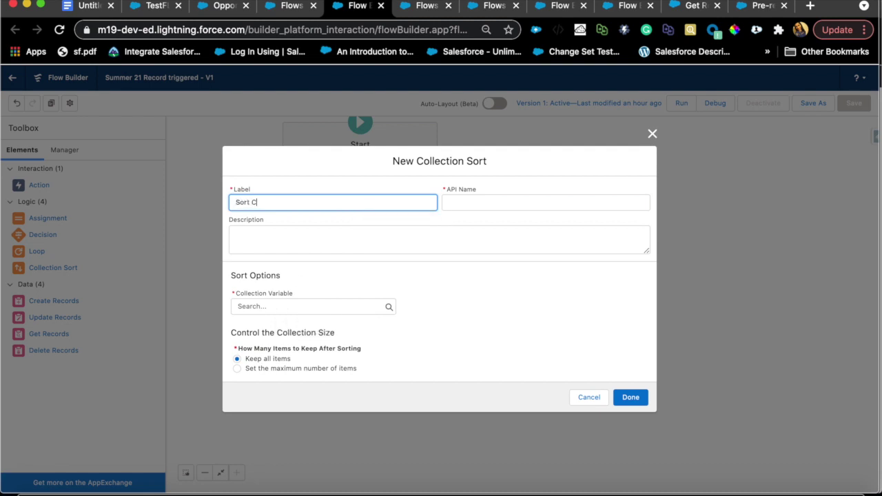
{"action": "type", "text": "ollection"}
{"action": "left_click", "coordinate": [365, 306]}
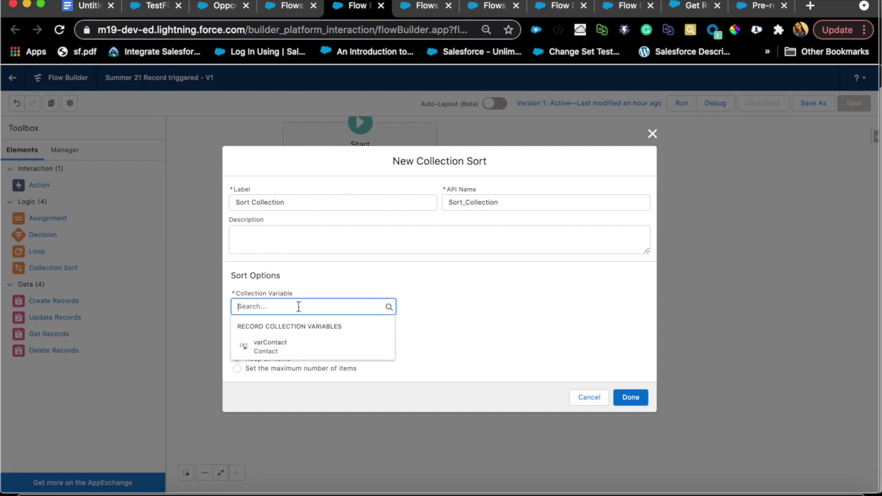
{"action": "left_click", "coordinate": [295, 346]}
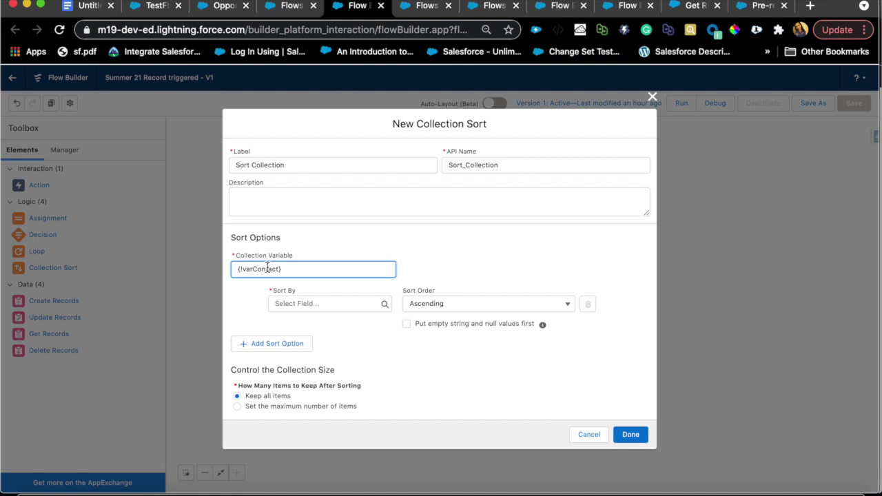
{"action": "left_click", "coordinate": [293, 303]}
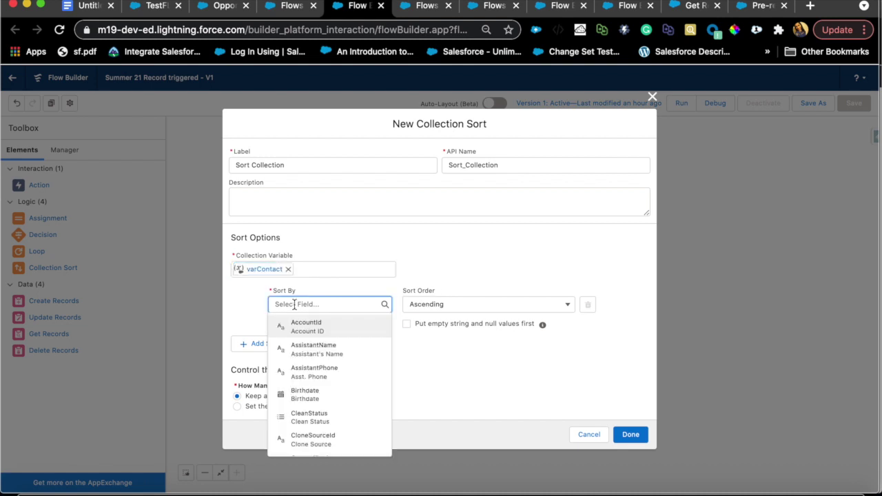
{"action": "left_click", "coordinate": [315, 395]}
{"action": "left_click", "coordinate": [437, 308]}
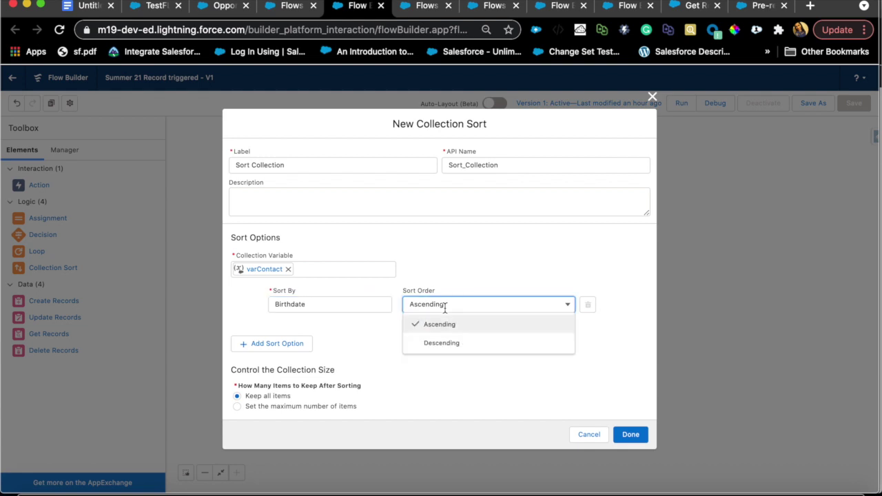
{"action": "left_click", "coordinate": [462, 288]}
{"action": "left_click", "coordinate": [277, 343]}
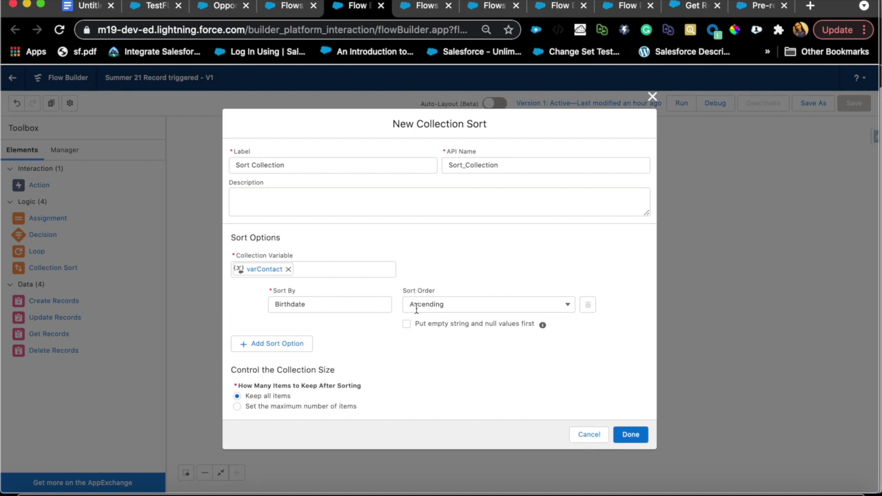
Limit the sorted collection to a maximum of 50 items and save the element.
{"action": "left_click", "coordinate": [276, 405]}
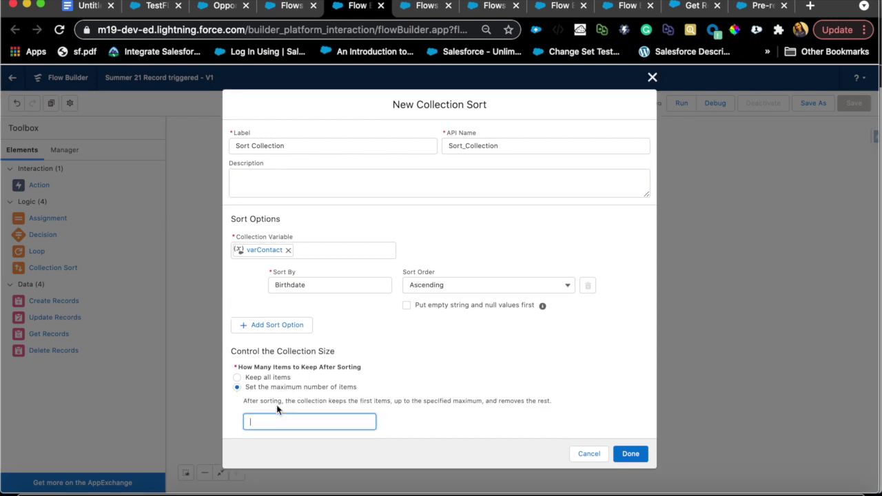
{"action": "type", "text": "50"}
{"action": "left_click", "coordinate": [445, 400]}
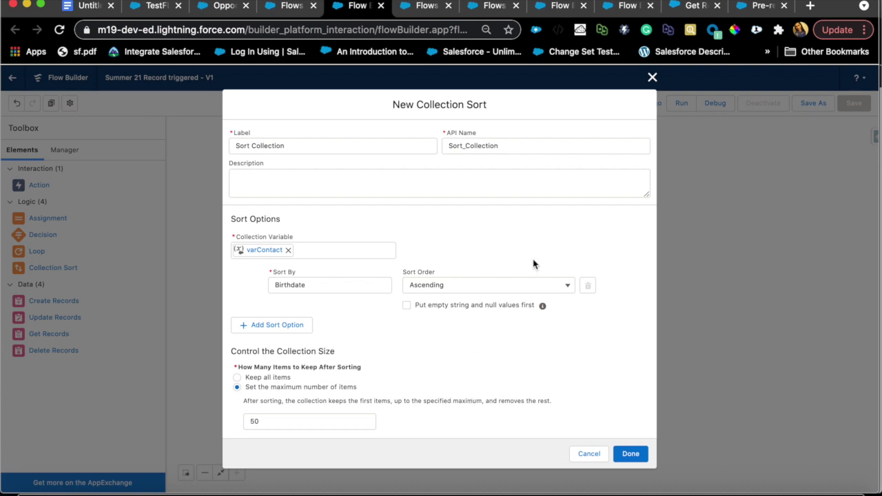
{"action": "left_click", "coordinate": [629, 453]}
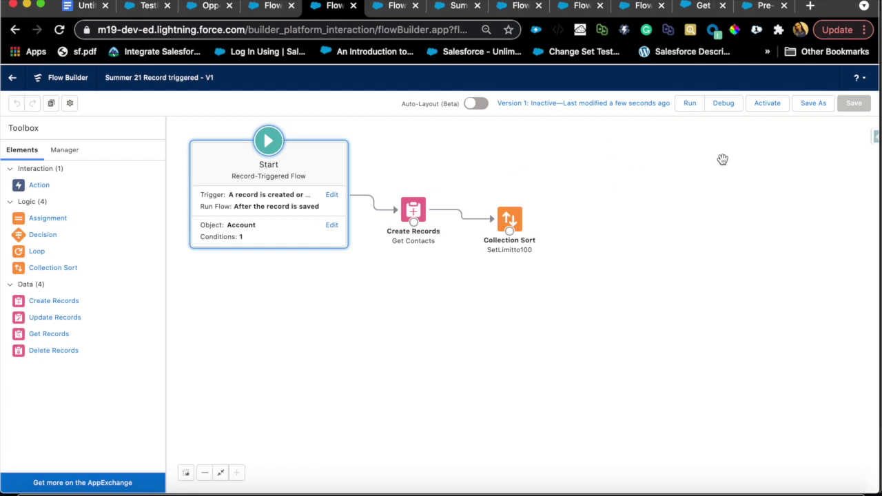
Debug the flow with Edge Communications as the triggering Account, simulating an update.
{"action": "left_click", "coordinate": [724, 104]}
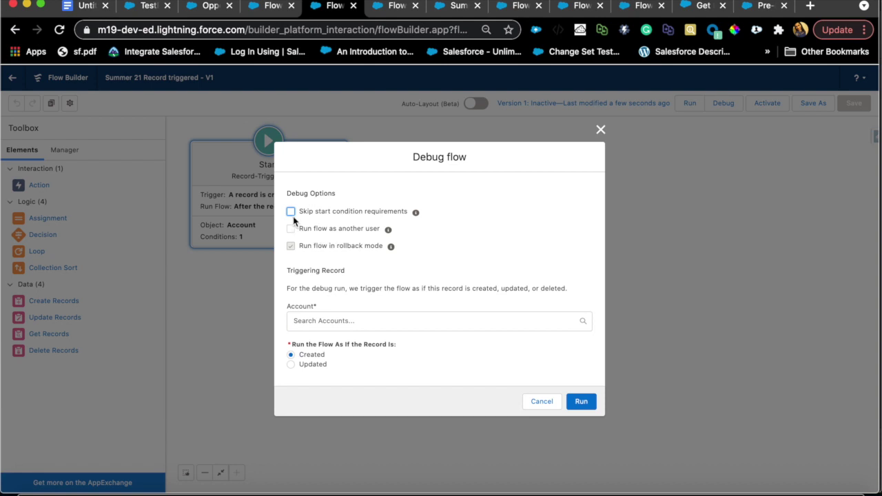
{"action": "mouse_move", "coordinate": [415, 214]}
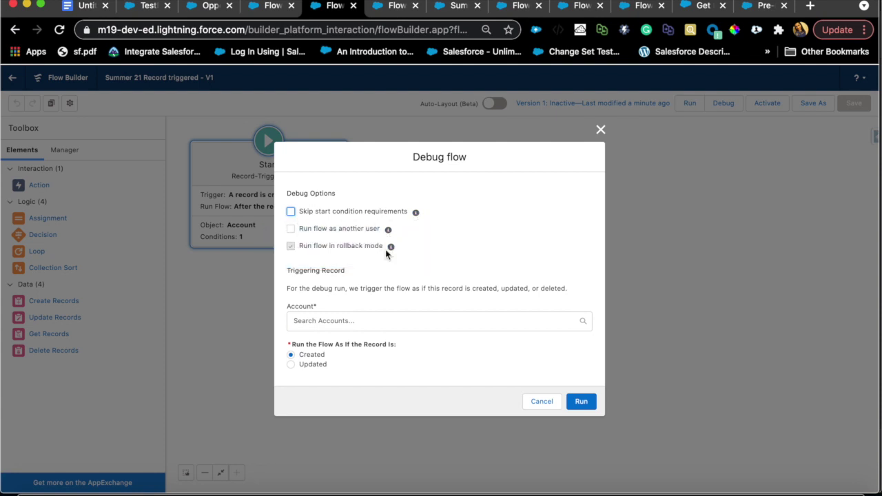
{"action": "left_click", "coordinate": [336, 317]}
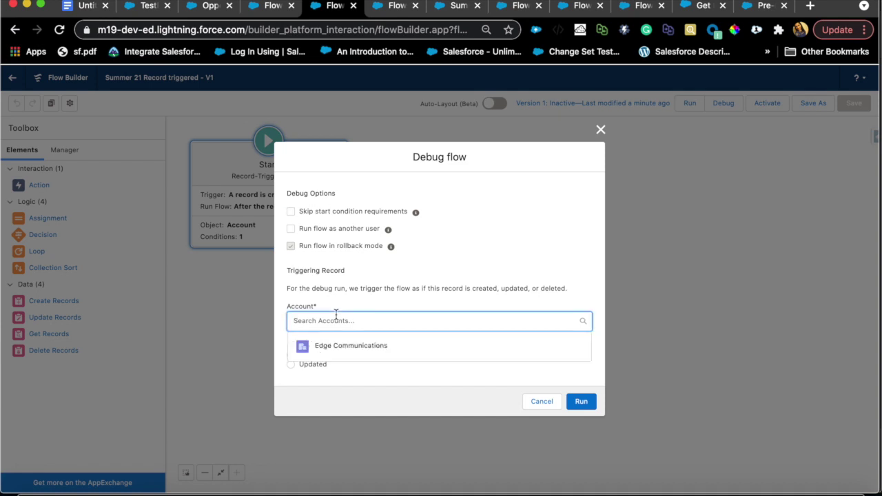
{"action": "left_click", "coordinate": [337, 344]}
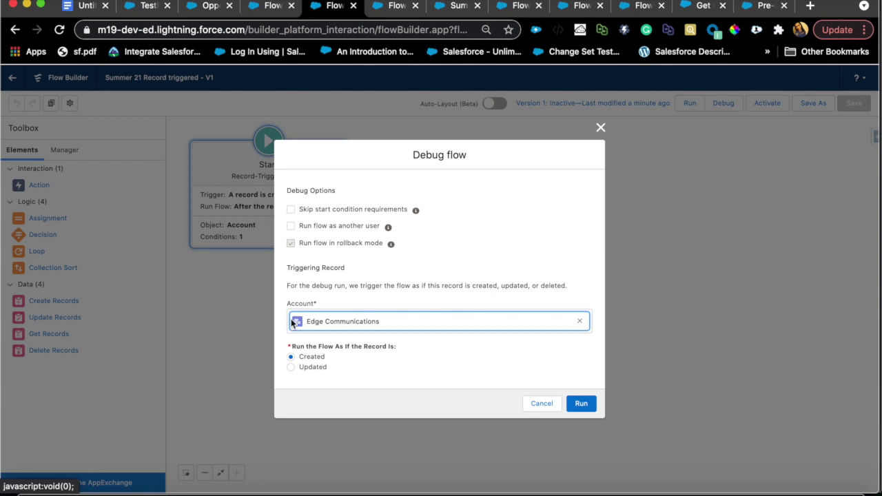
{"action": "left_click", "coordinate": [291, 367]}
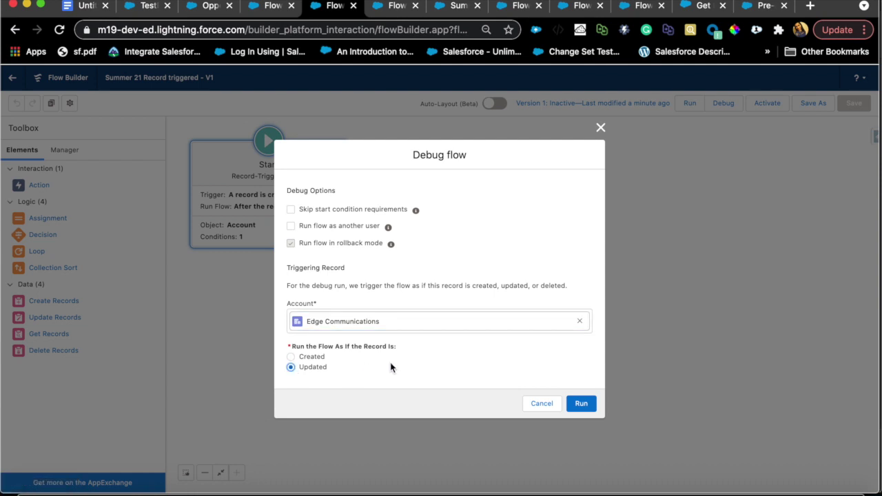
{"action": "left_click", "coordinate": [582, 403]}
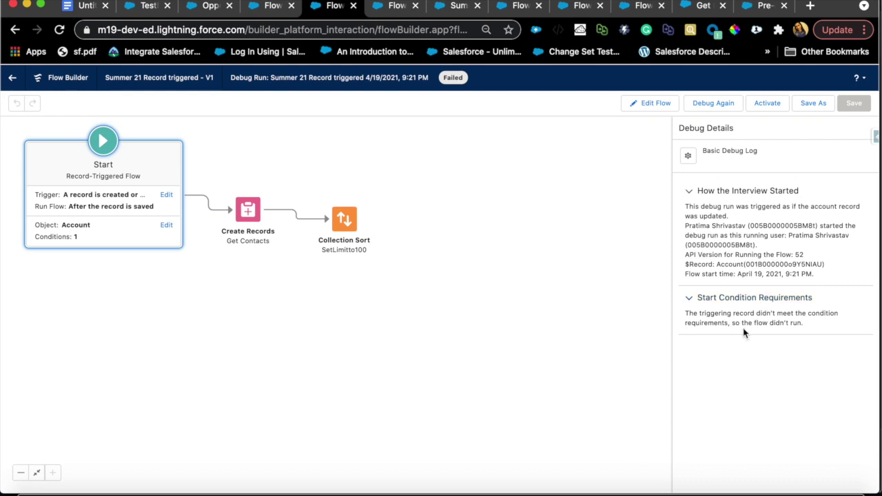
Rerun the flow debug session with the start condition requirements skipped.
{"action": "left_click", "coordinate": [714, 109]}
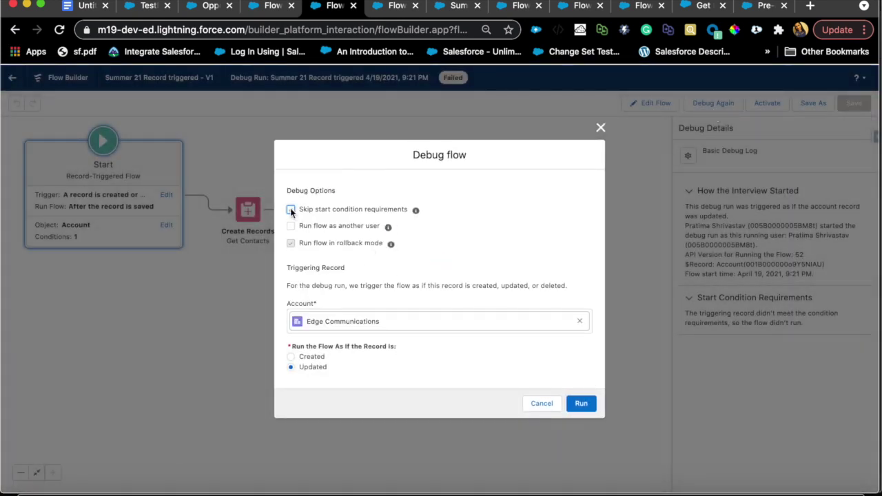
{"action": "left_click", "coordinate": [291, 211]}
{"action": "left_click", "coordinate": [584, 405]}
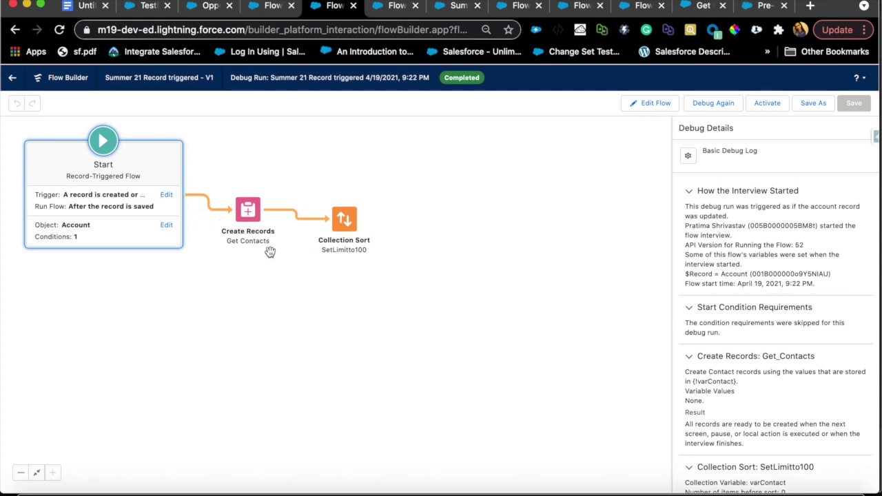
Review the Collection Sort debug output, then return to the Setup Flows list.
{"action": "scroll", "coordinate": [782, 384], "scroll_direction": "down", "scroll_amount": 3}
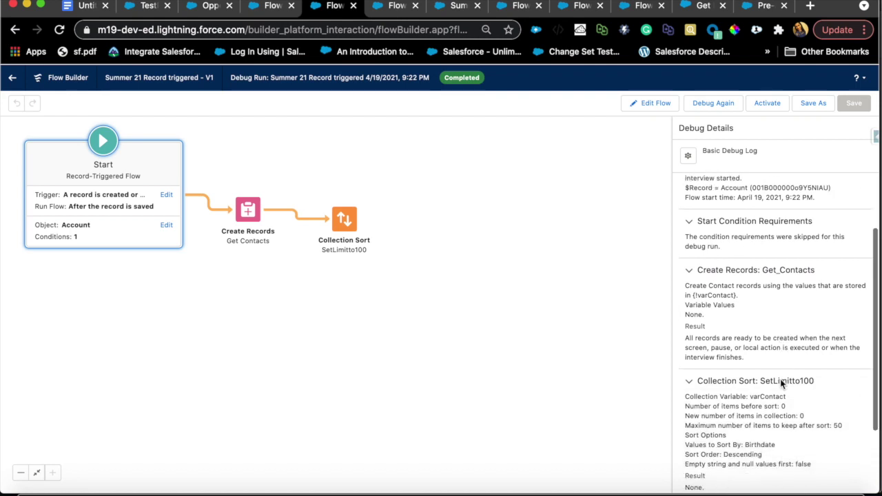
{"action": "scroll", "coordinate": [778, 368], "scroll_direction": "down", "scroll_amount": 1}
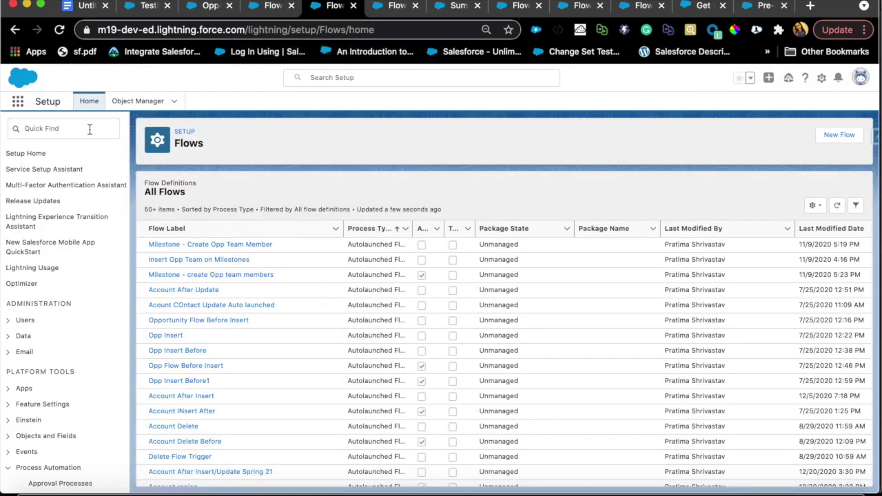
{"action": "left_click", "coordinate": [89, 129]}
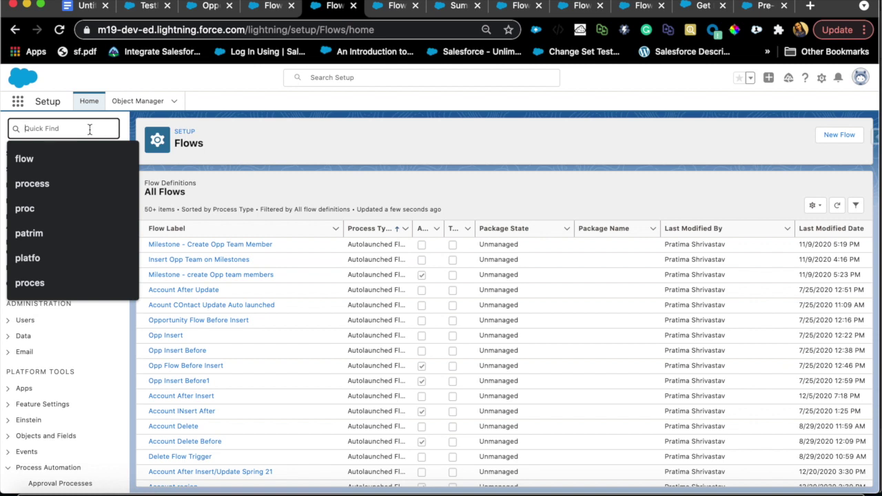
Search Setup for 'paus' and open Paused And Failed Flow Interviews.
{"action": "type", "text": "debug"}
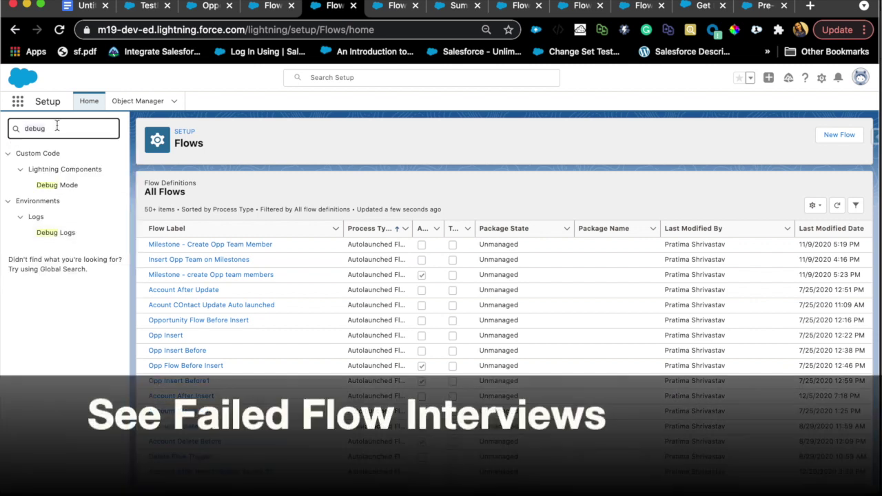
{"action": "key", "text": "BackSpace"}
{"action": "key", "text": "BackSpace"}
{"action": "key", "text": "BackSpace"}
{"action": "key", "text": "BackSpace"}
{"action": "key", "text": "BackSpace"}
{"action": "type", "text": "paus"}
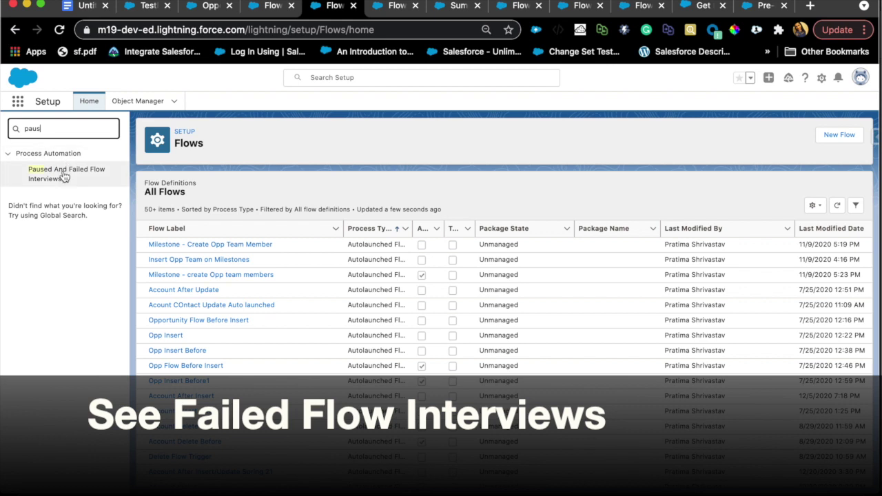
{"action": "left_click", "coordinate": [64, 177]}
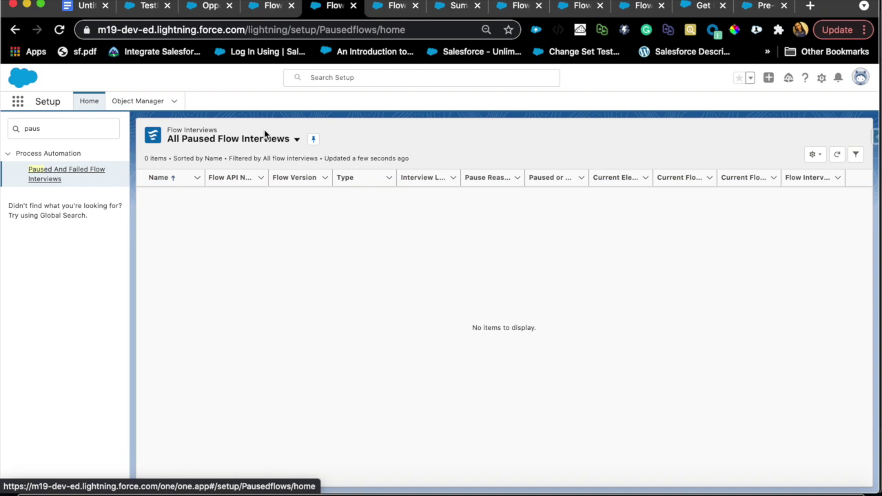
Show the empty All Failed Flow Interviews list, then switch to the Summer21 Screen Pre-release flow.
{"action": "left_click", "coordinate": [297, 139]}
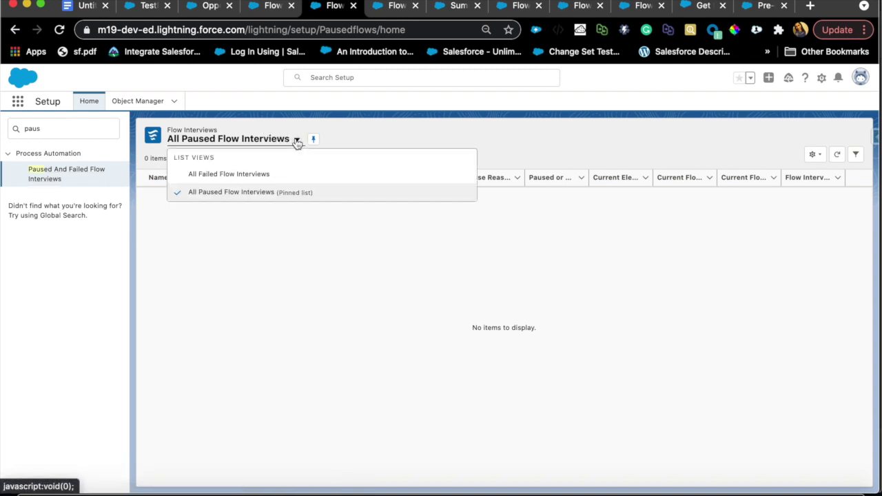
{"action": "left_click", "coordinate": [261, 173]}
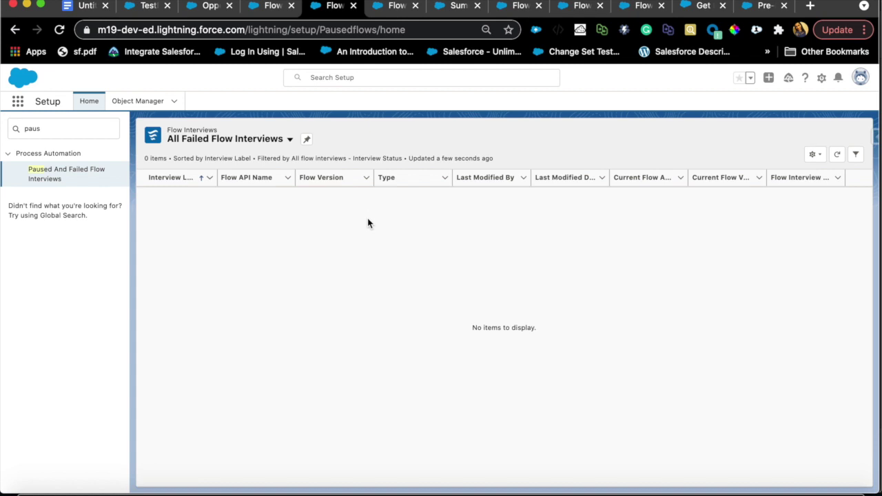
{"action": "left_click", "coordinate": [384, 10]}
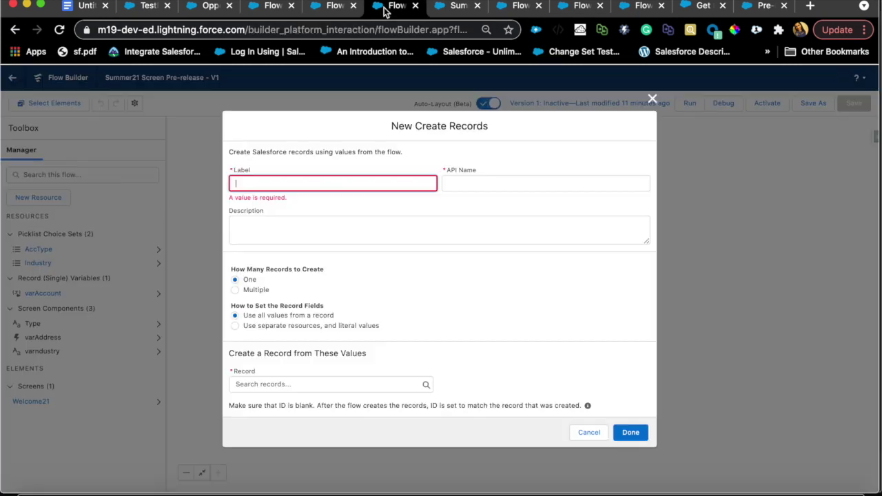
Dismiss the Create Records dialog, select the REQUIRED_FIELD_MISSING LastName error text, and return to Setup Flows.
{"action": "left_click", "coordinate": [652, 100]}
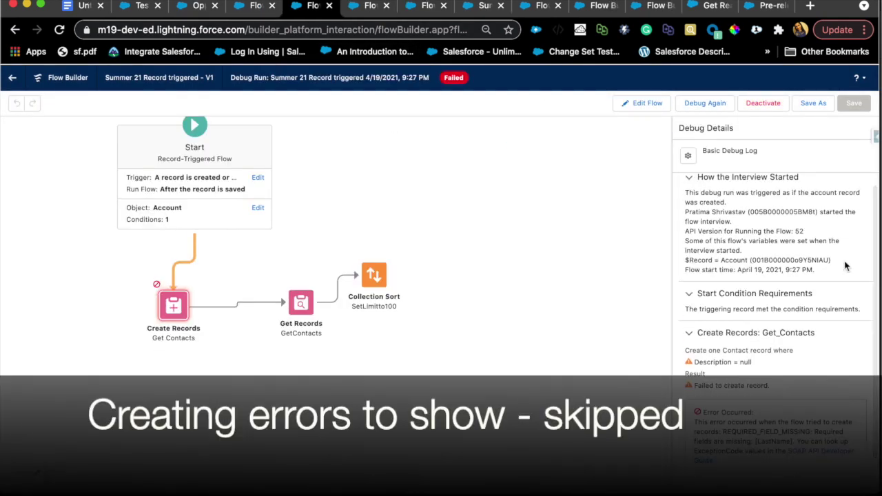
{"action": "scroll", "coordinate": [847, 266], "scroll_direction": "up", "scroll_amount": 1}
{"action": "scroll", "coordinate": [817, 311], "scroll_direction": "down", "scroll_amount": 1}
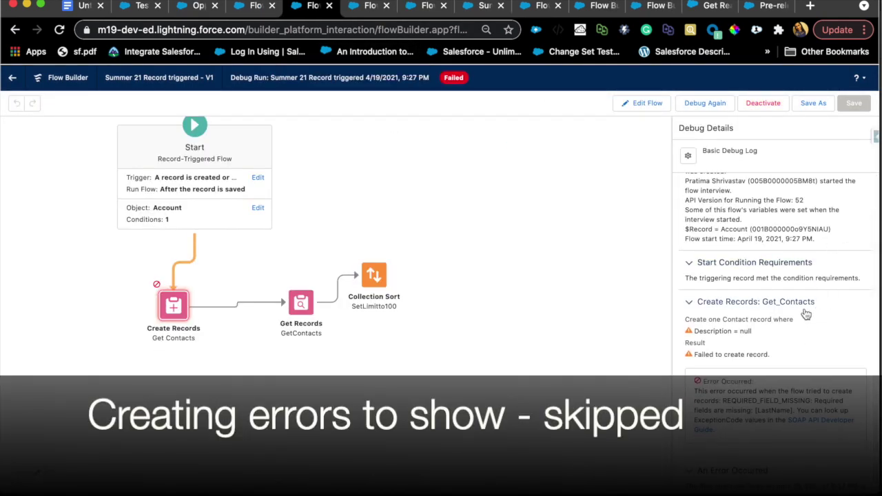
{"action": "scroll", "coordinate": [805, 299], "scroll_direction": "down", "scroll_amount": 1}
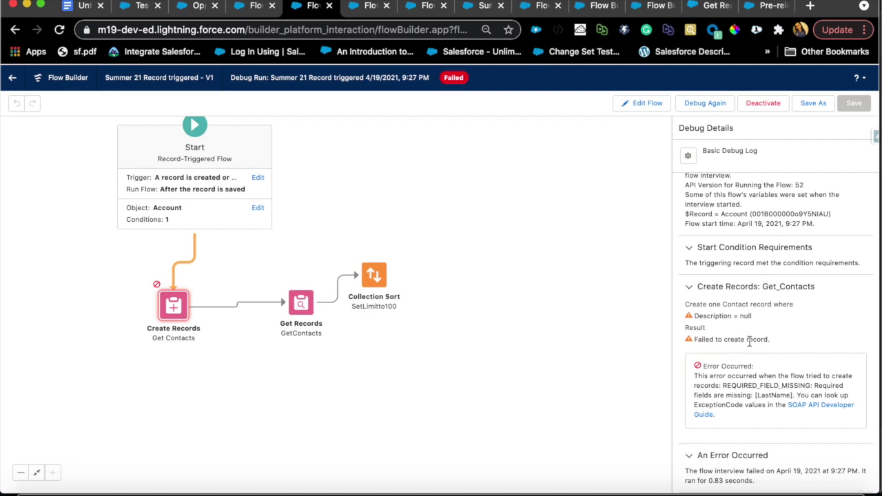
{"action": "triple_click", "coordinate": [725, 386]}
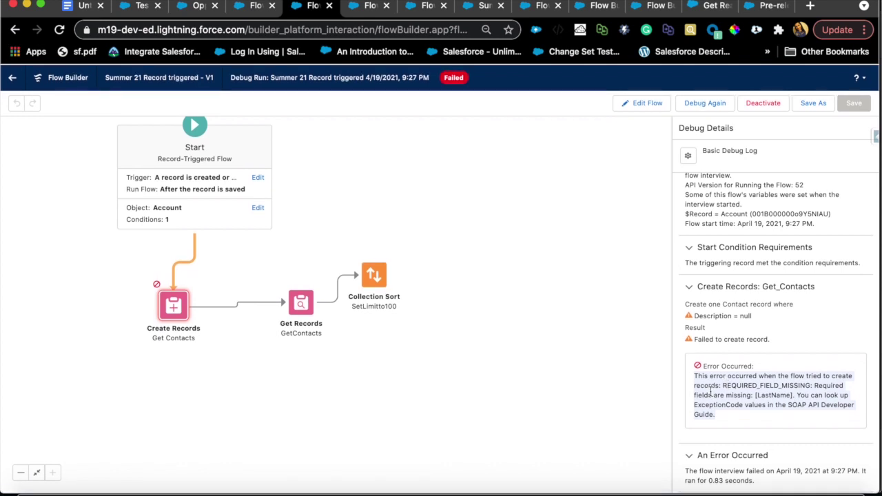
{"action": "left_click", "coordinate": [252, 9]}
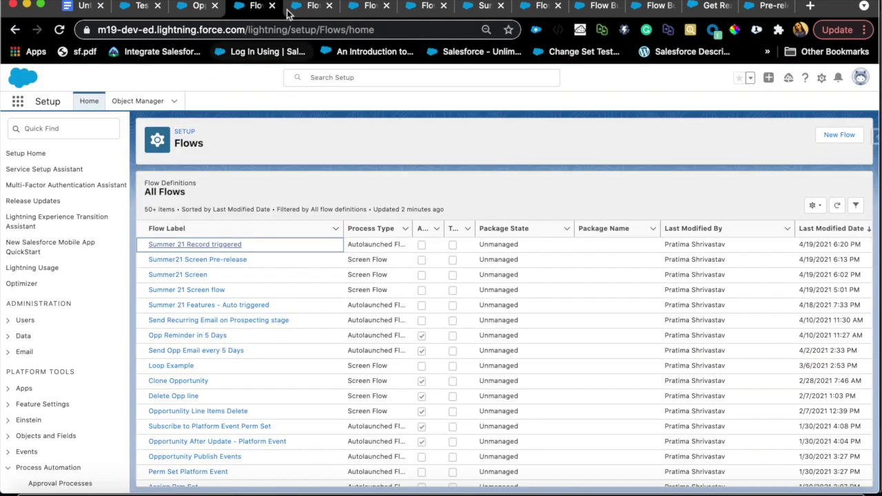
Refresh the All Failed Flow Interviews list and open the failed Summer 21 Record triggered interview.
{"action": "left_click", "coordinate": [314, 7]}
{"action": "left_click", "coordinate": [369, 7]}
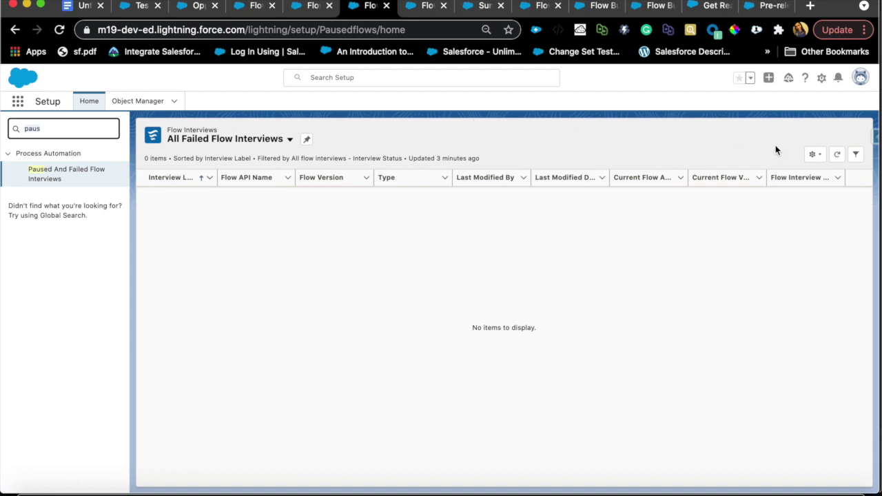
{"action": "left_click", "coordinate": [837, 155]}
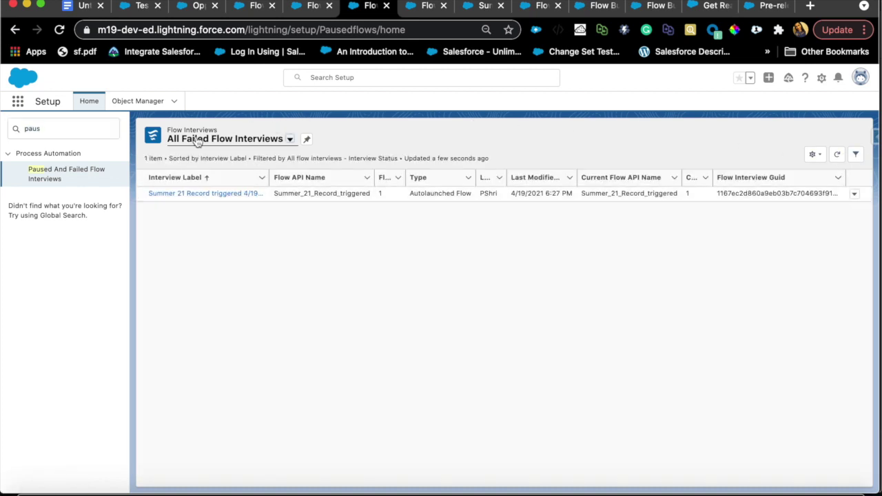
{"action": "left_click", "coordinate": [237, 195]}
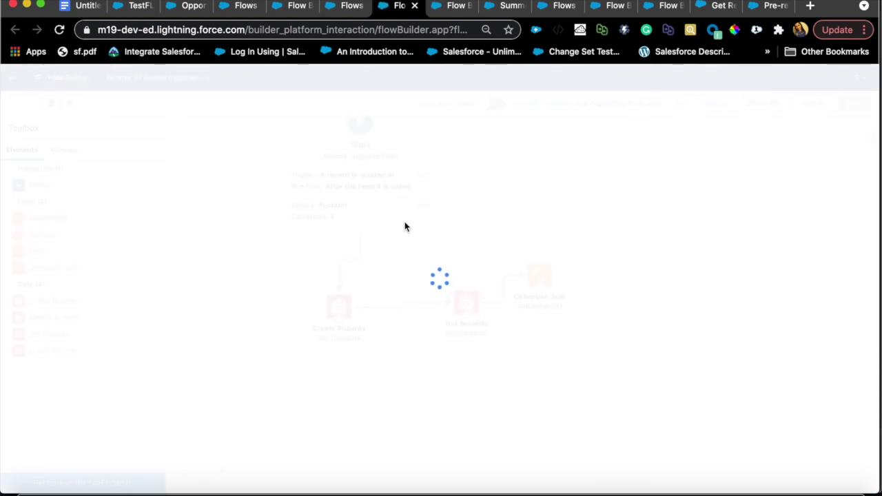
Delete the Start→Create Records and Create Records→Get Records connectors.
{"action": "scroll", "coordinate": [732, 366], "scroll_direction": "down", "scroll_amount": 1}
{"action": "scroll", "coordinate": [732, 370], "scroll_direction": "up", "scroll_amount": 1}
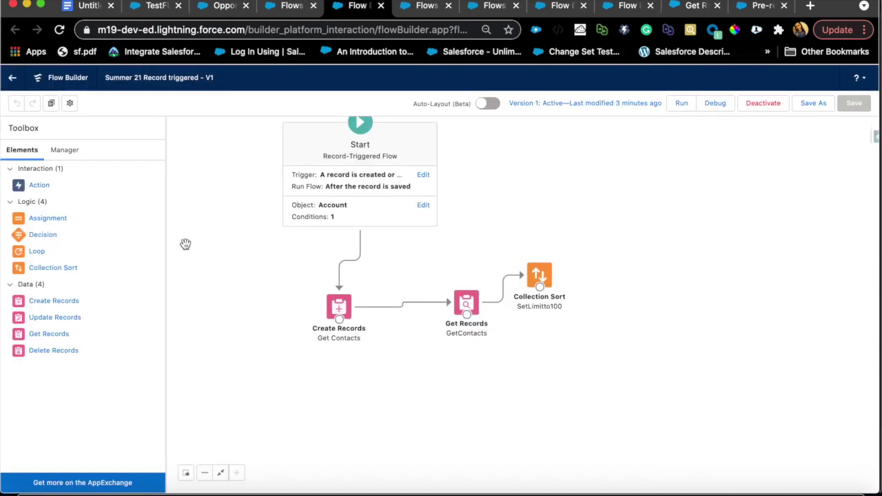
{"action": "left_click", "coordinate": [342, 272]}
{"action": "left_click", "coordinate": [342, 272]}
{"action": "key", "text": "Delete"}
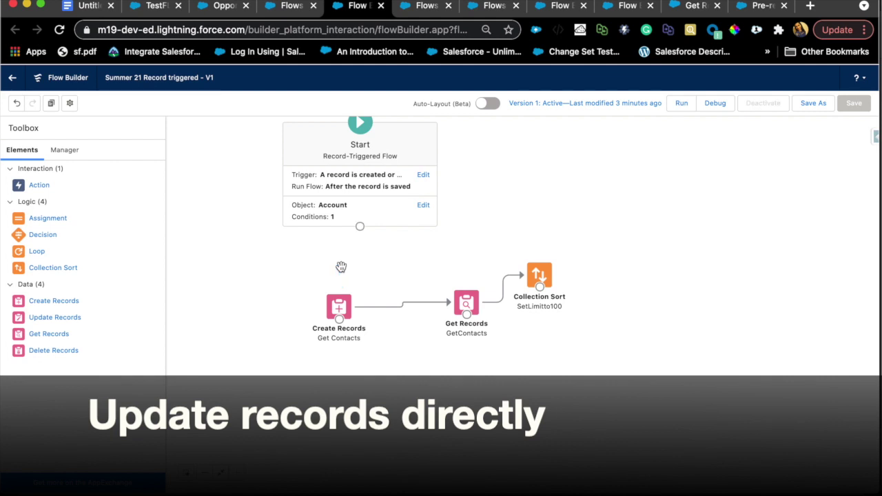
{"action": "left_click", "coordinate": [389, 309]}
{"action": "key", "text": "Delete"}
Add an Update Records element to the canvas labelled 'Update ACC'.
{"action": "left_click_drag", "start_coordinate": [50, 322], "coordinate": [506, 216]}
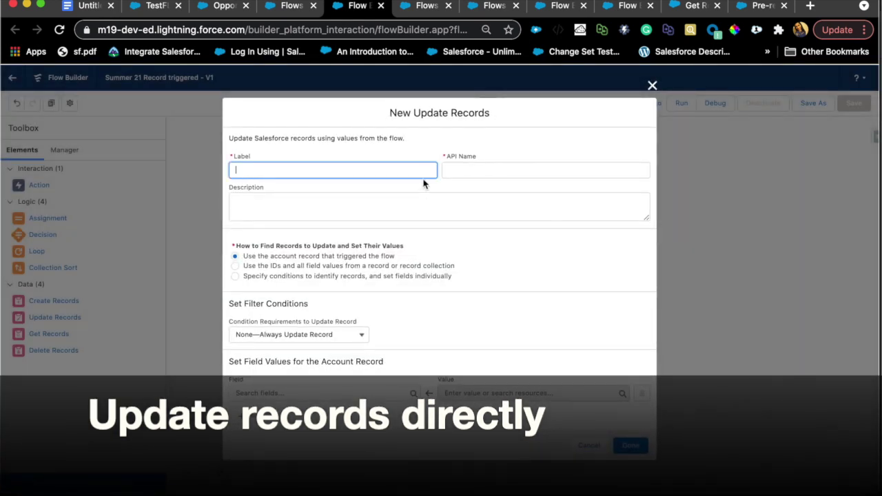
{"action": "type", "text": "Update ACC"}
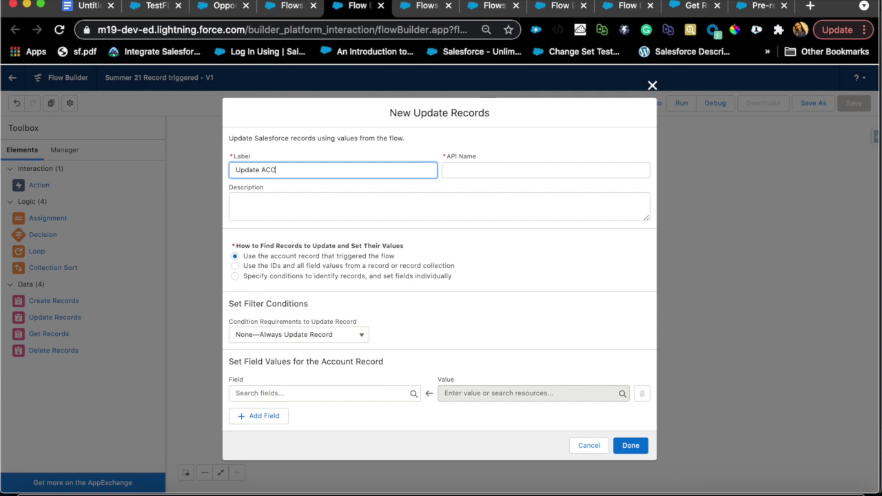
{"action": "left_click", "coordinate": [292, 252]}
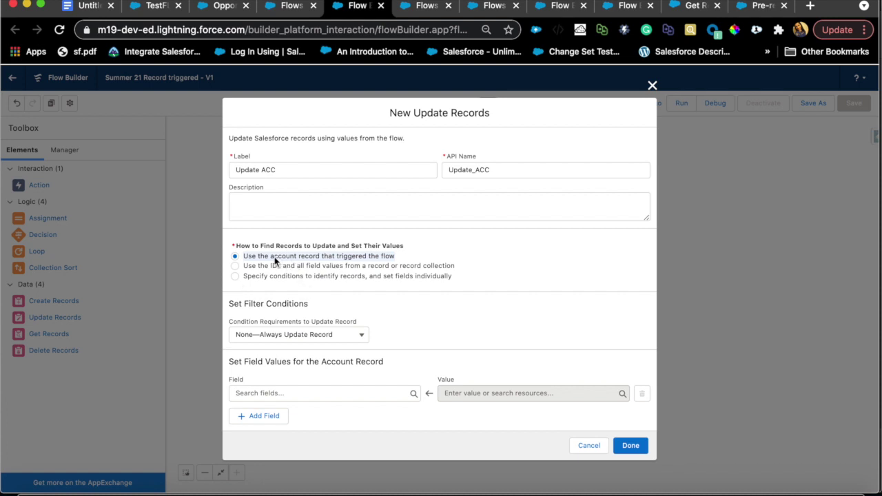
Add a BillingCountry field row to update on the triggering account.
{"action": "left_click", "coordinate": [339, 335]}
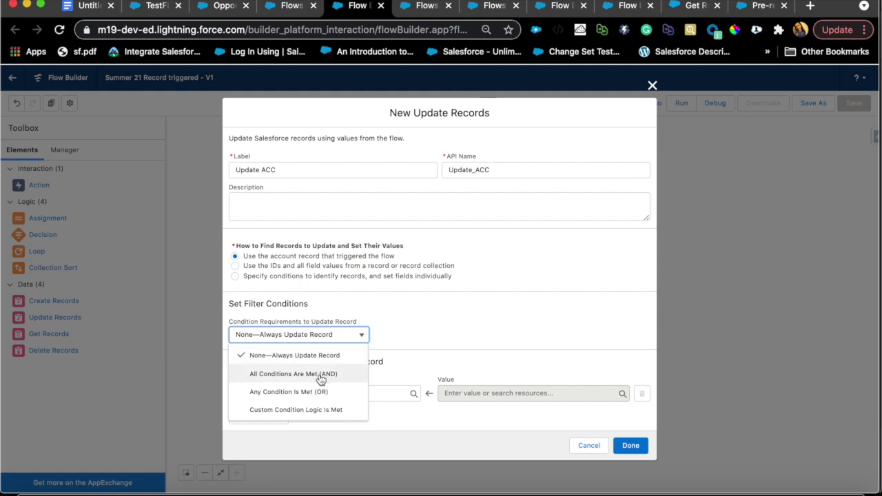
{"action": "left_click", "coordinate": [423, 338]}
{"action": "left_click", "coordinate": [339, 391]}
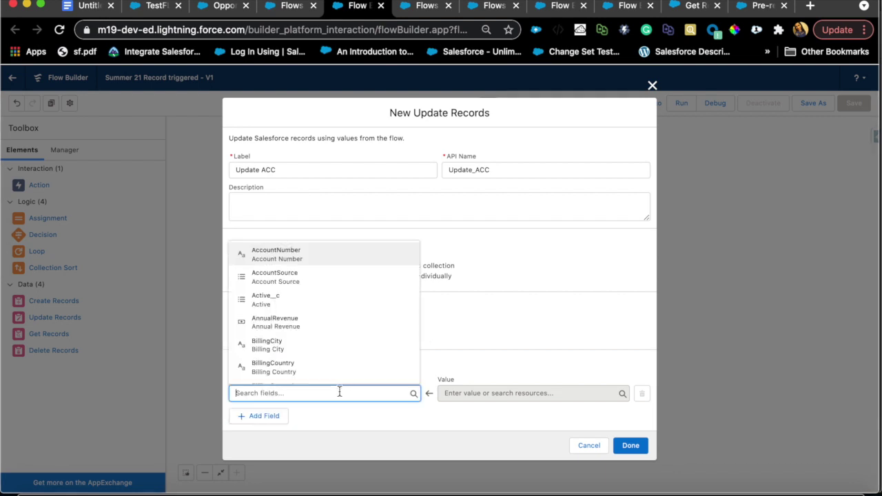
{"action": "left_click", "coordinate": [341, 367]}
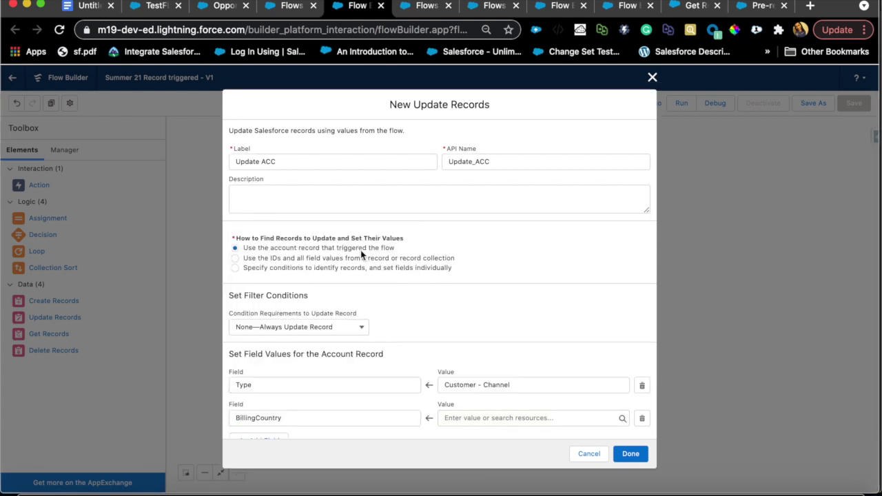